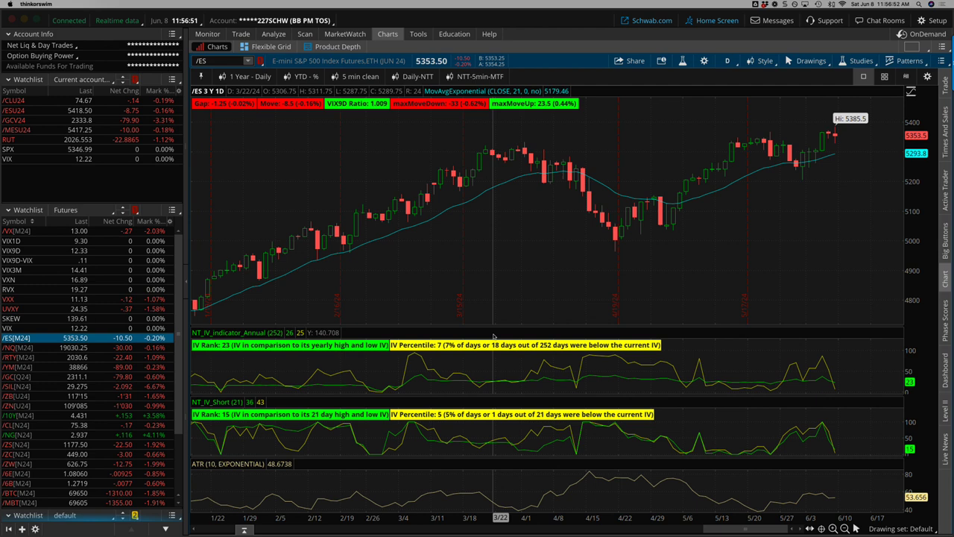
- Load the daily chart for the SPX index, followed by the one for the NDX index
click(213, 61)
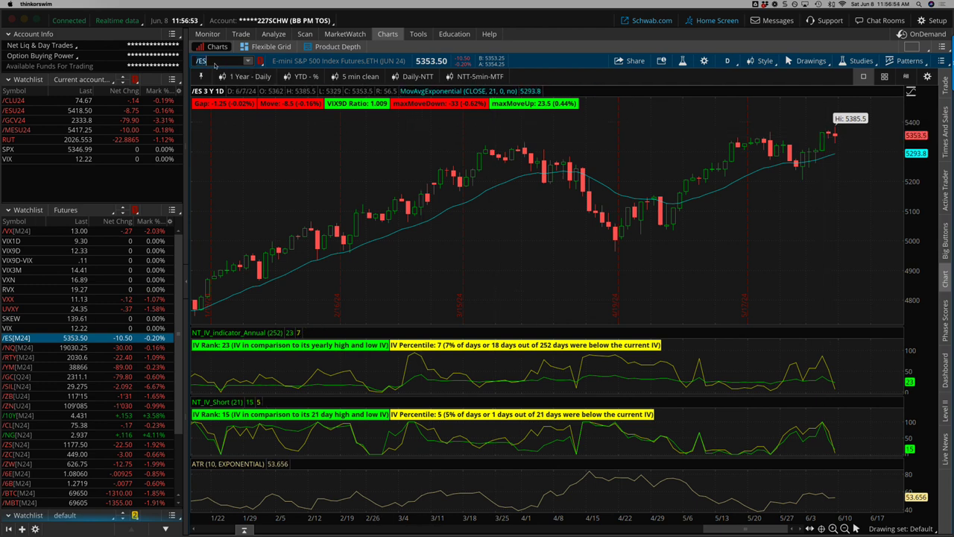
text(SPX)
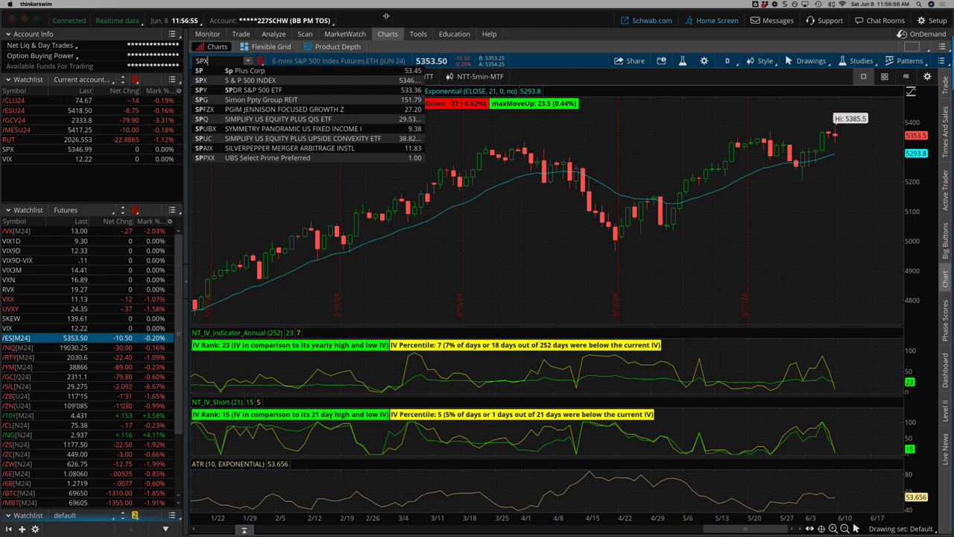
key(Return)
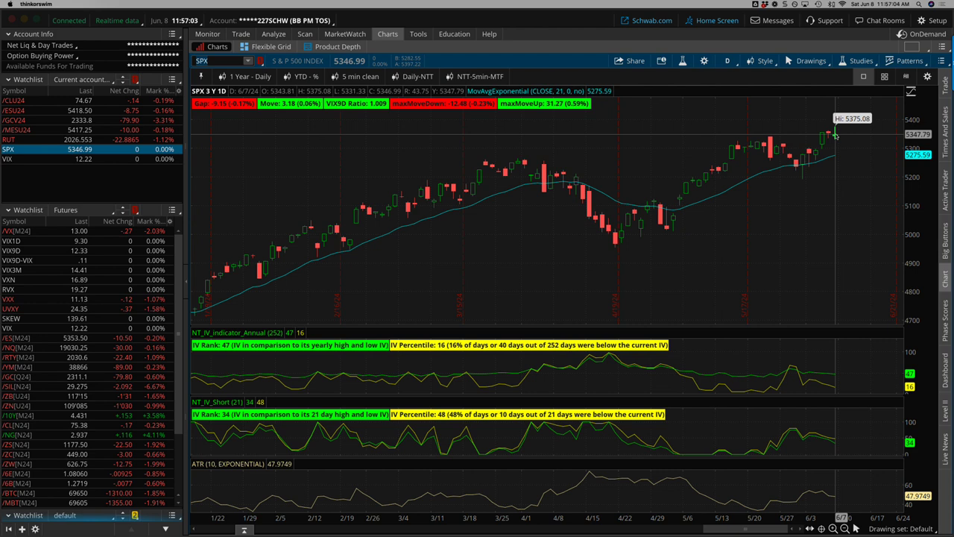
click(224, 61)
text(NDX)
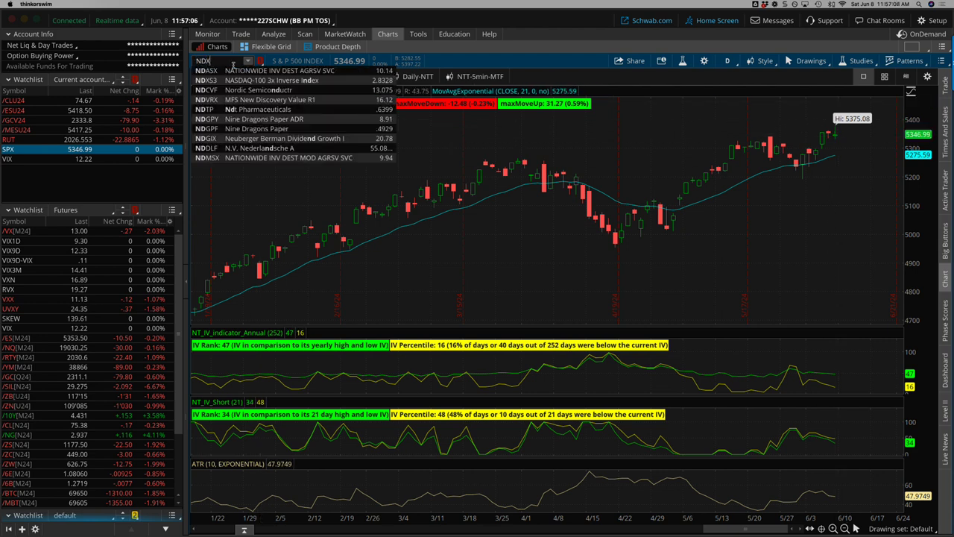
key(Return)
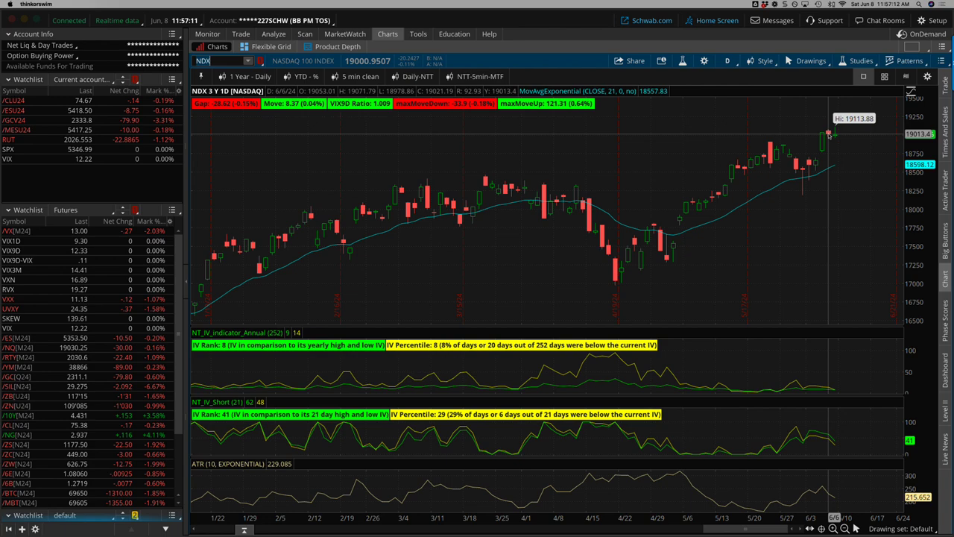
- Review the daily charts of the /RTY, /YM, /GC and /SIL futures from the Futures watchlist
click(23, 358)
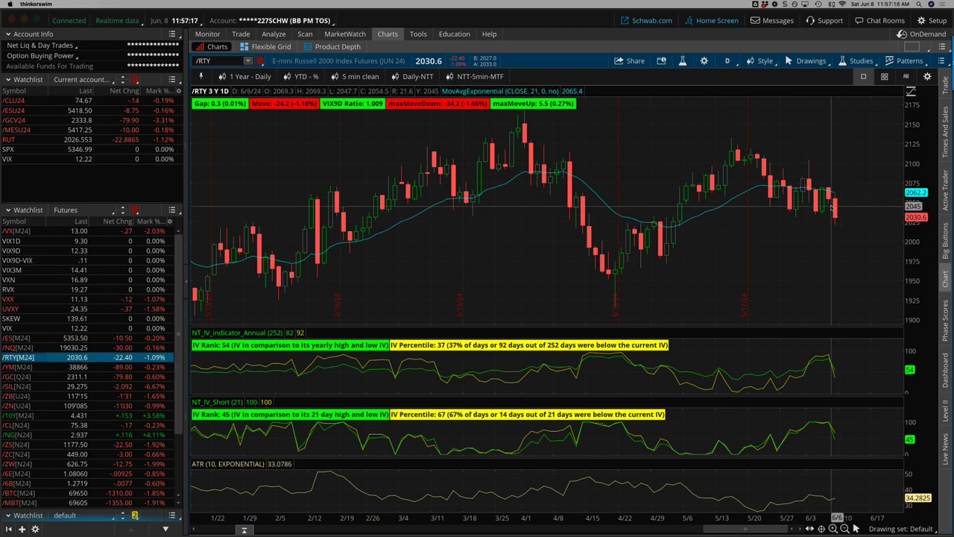
click(18, 367)
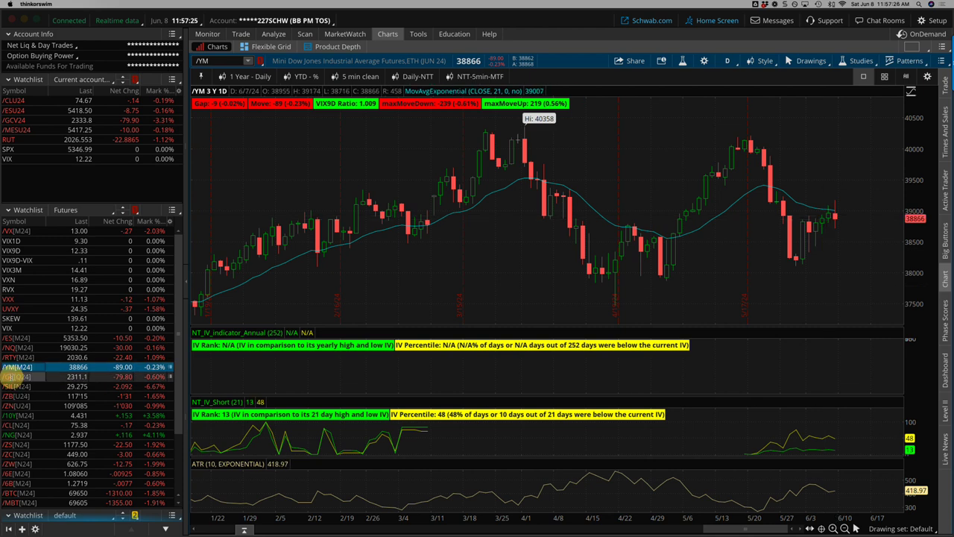
click(10, 377)
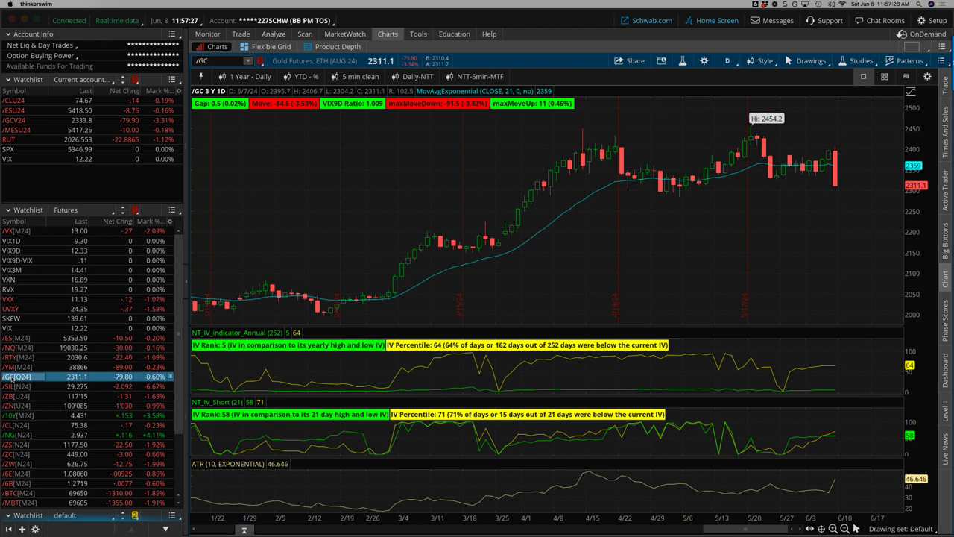
click(12, 386)
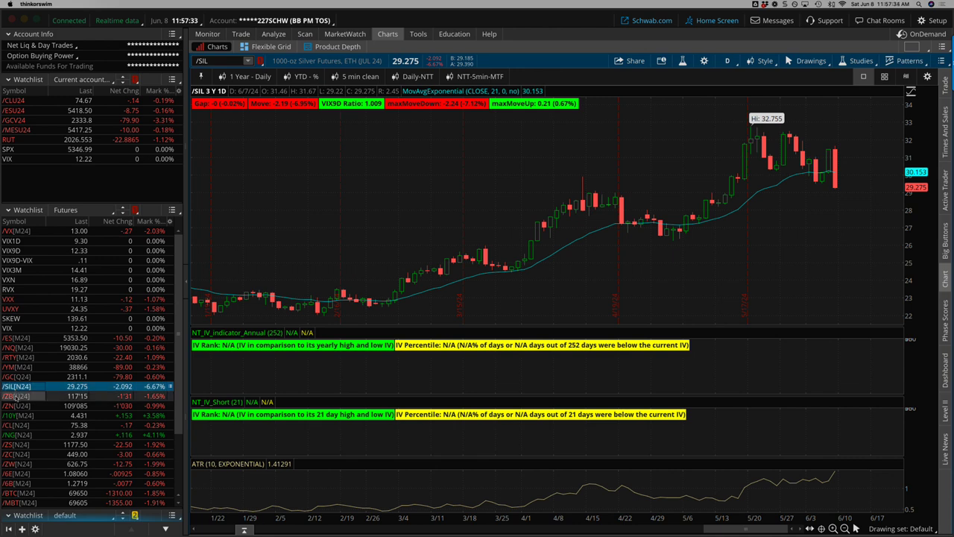
- Review the daily charts of the /ZB, /10Y, /CL and /NG futures from the Futures watchlist
click(15, 397)
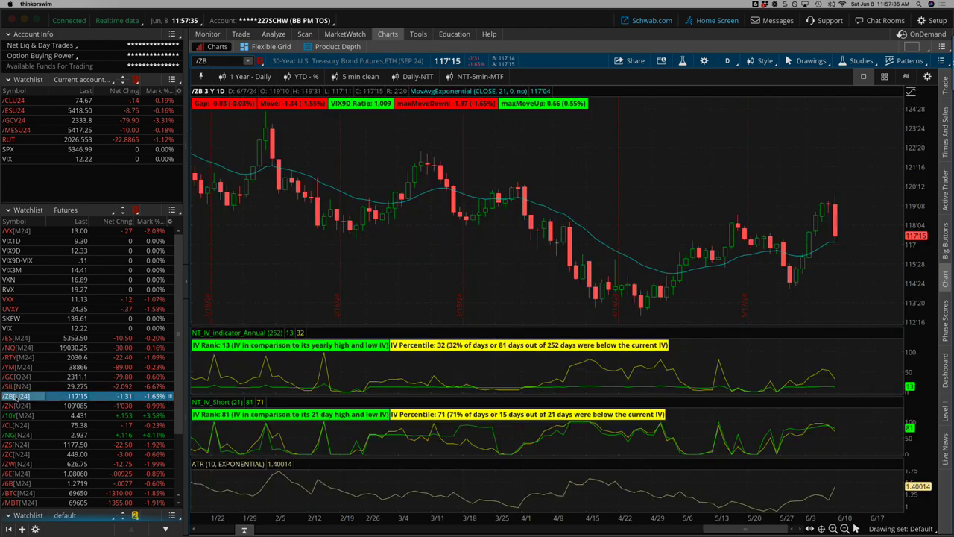
click(15, 415)
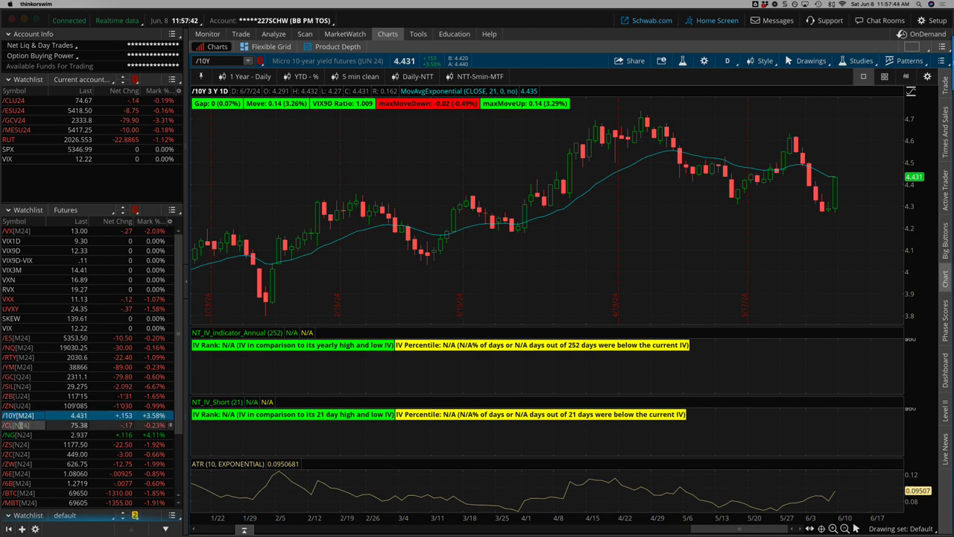
click(20, 425)
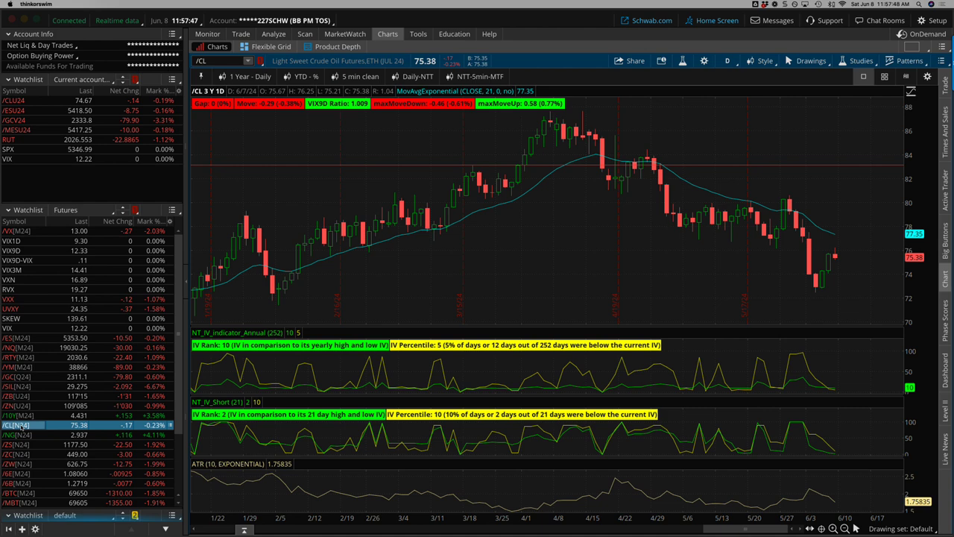
click(19, 434)
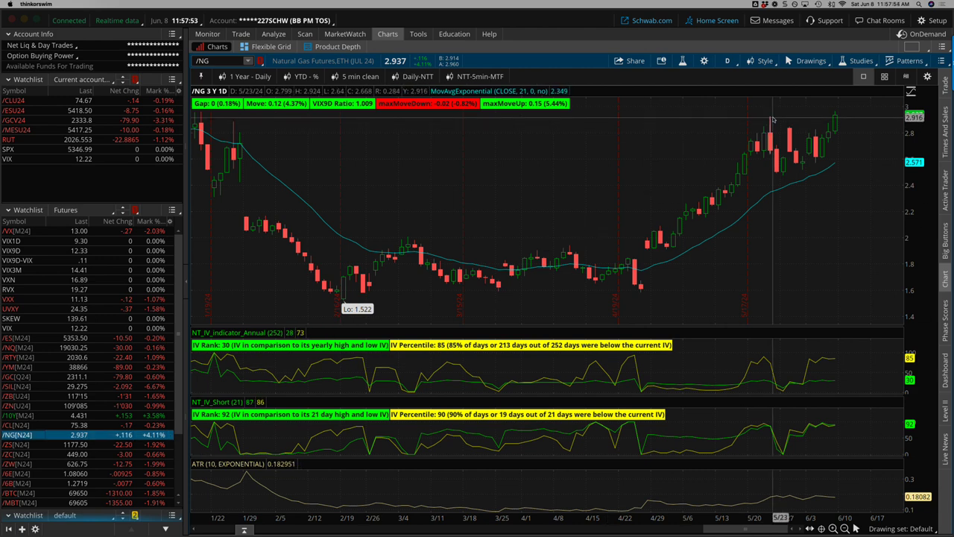
- Review the grain futures charts for soybeans (/ZS), corn (/ZC) and wheat (/ZW)
click(22, 446)
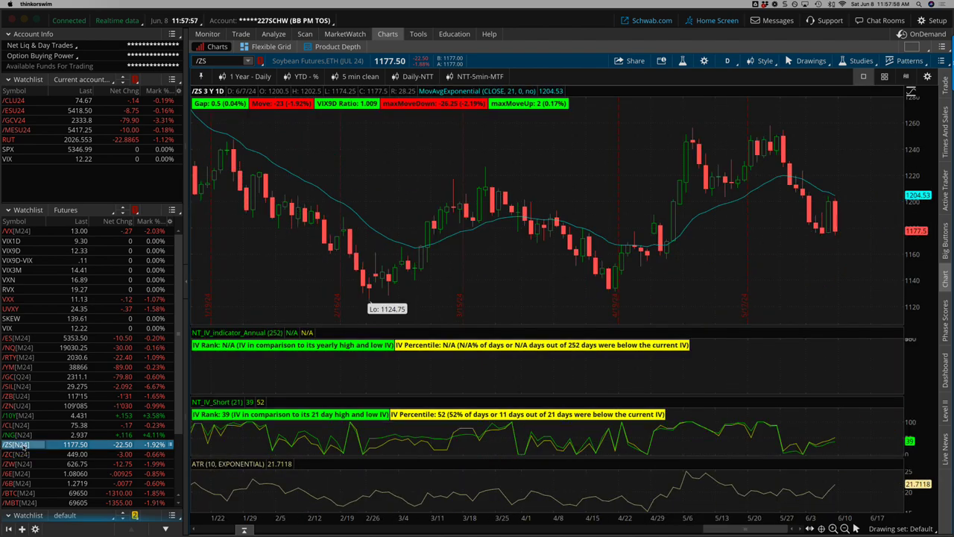
click(22, 454)
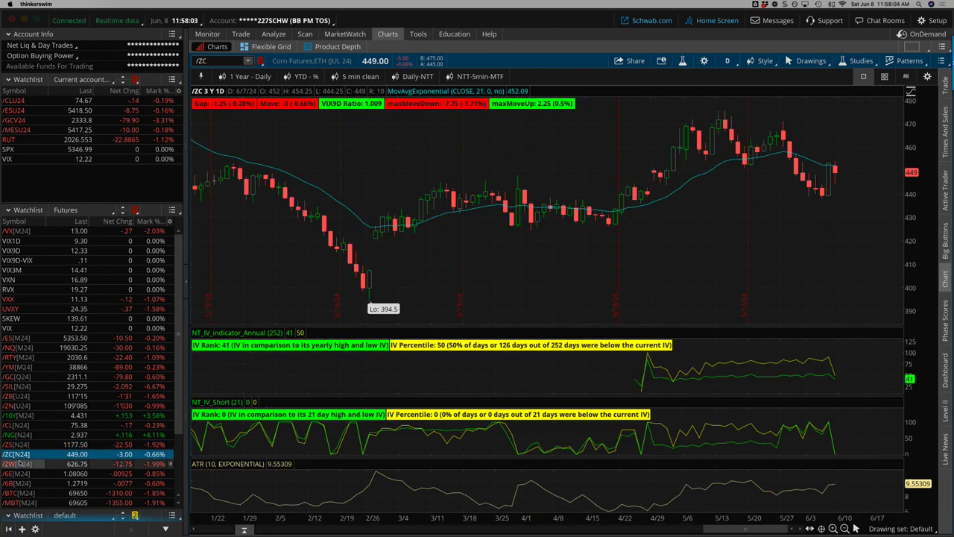
click(19, 464)
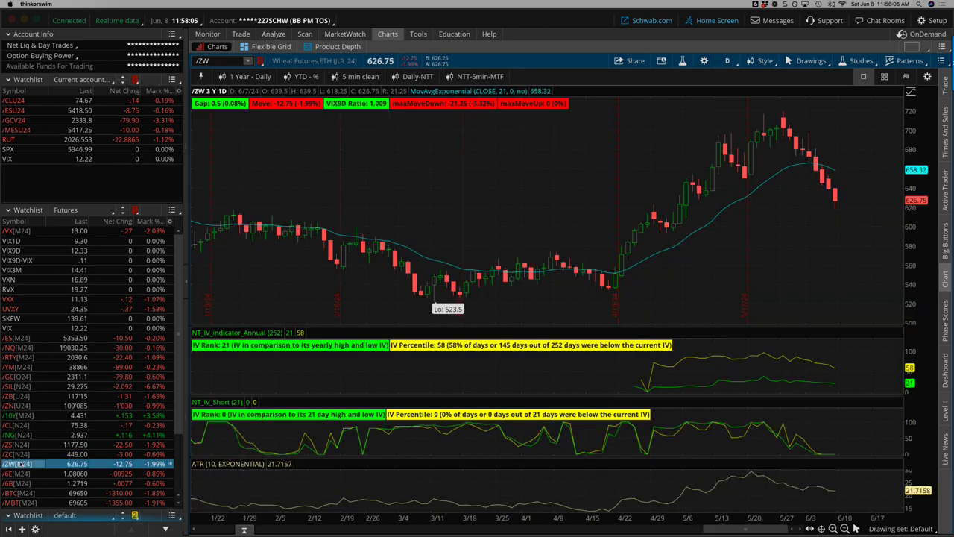
- Review the charts of the /6E and /BTC futures and the VIX from the Futures watchlist
click(16, 473)
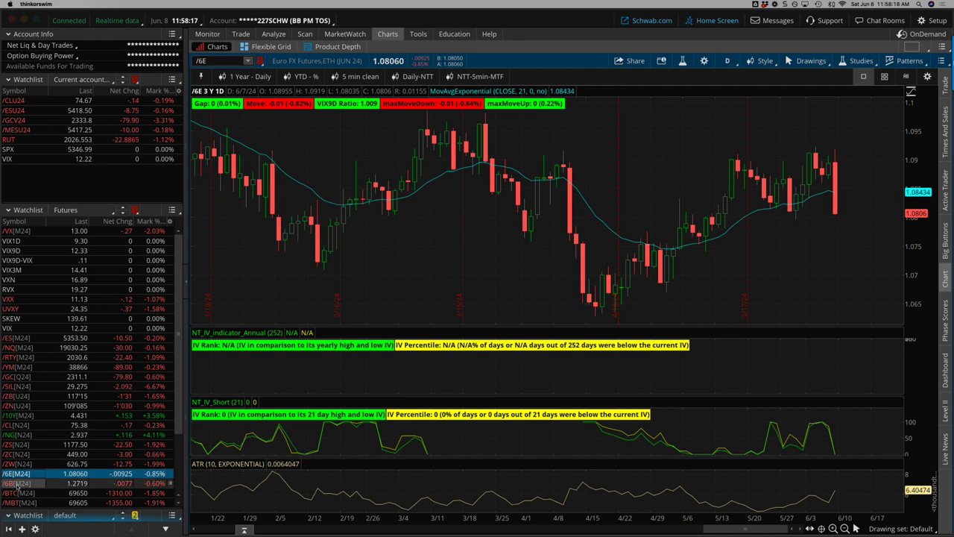
click(18, 494)
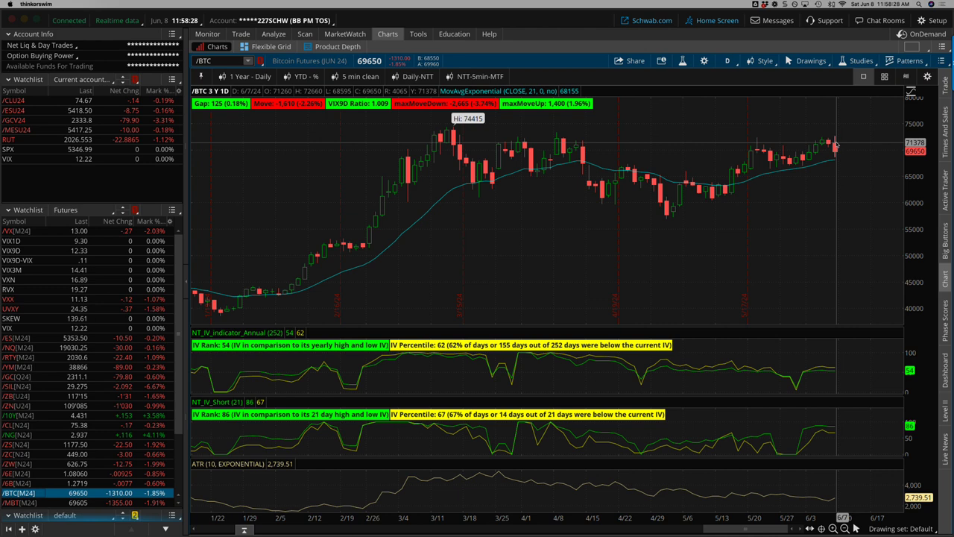
click(31, 327)
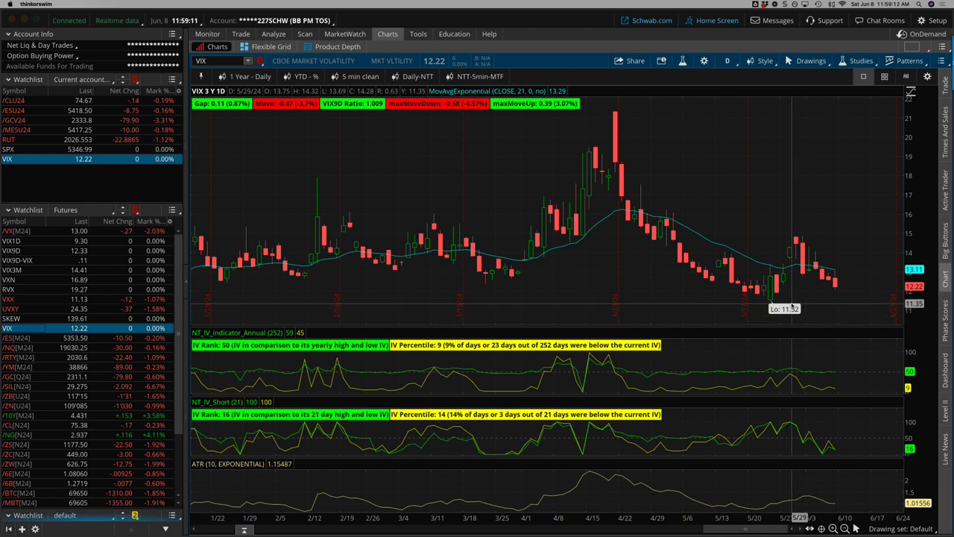
- Switch to the TraderSync journal in Google Chrome and filter the trades to only the 0 DTE - CHALLENGE - 1 DTE IC setup
mouse_move(184, 524)
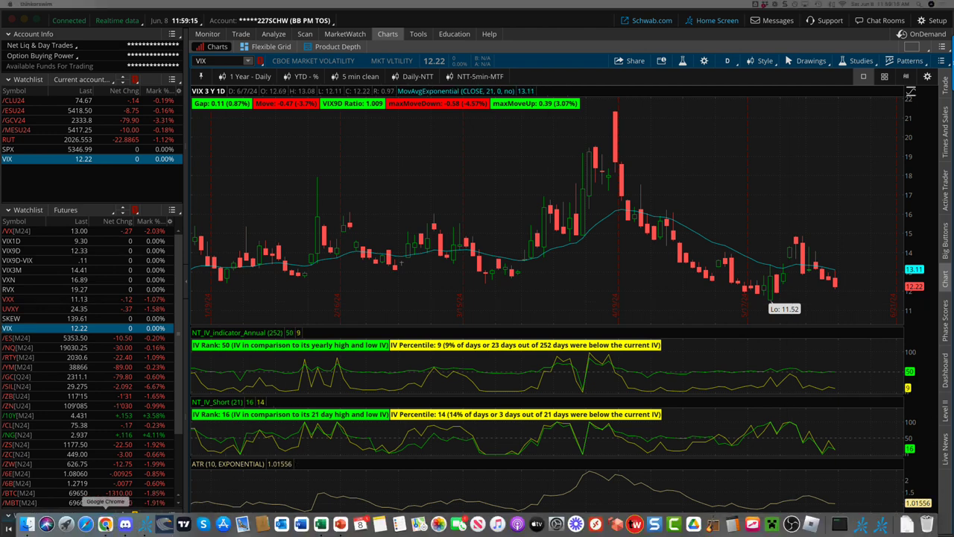
click(105, 524)
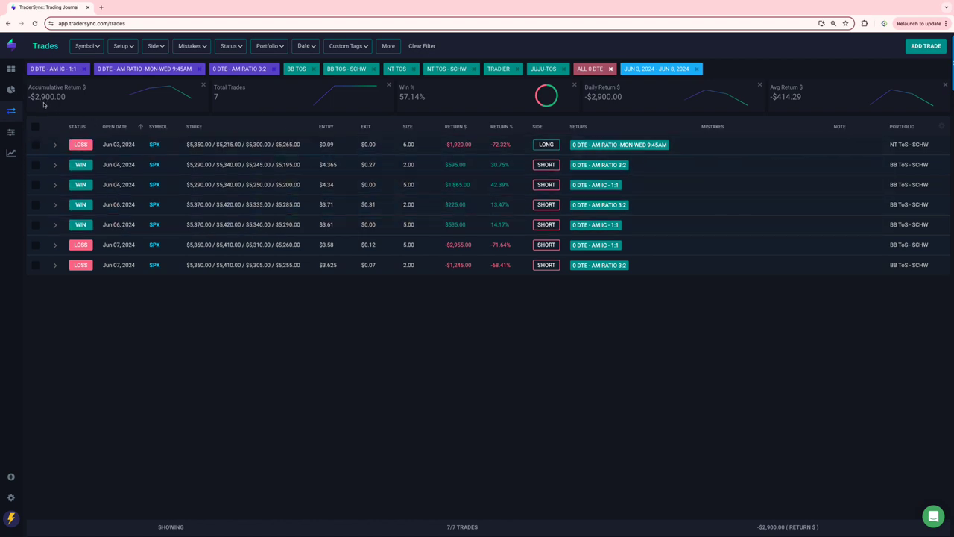
click(123, 46)
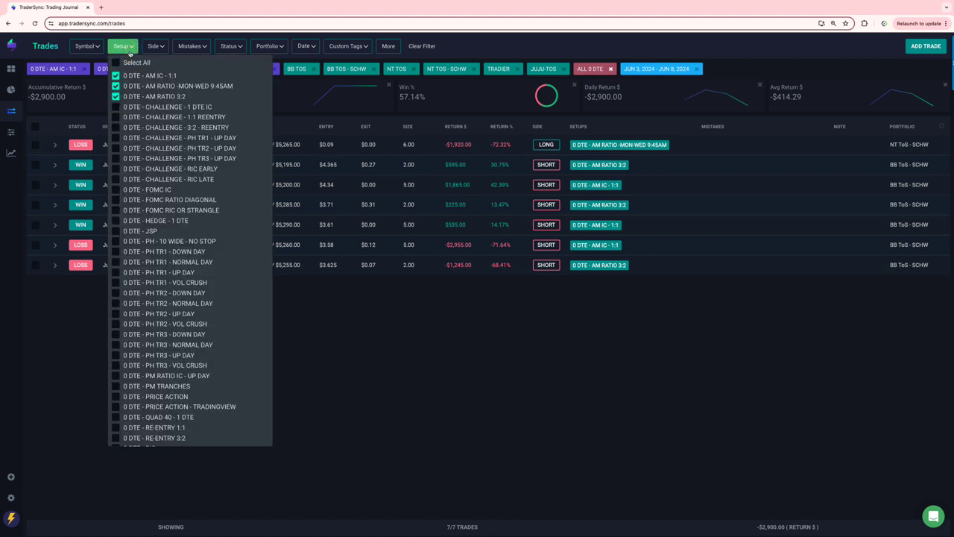
click(116, 108)
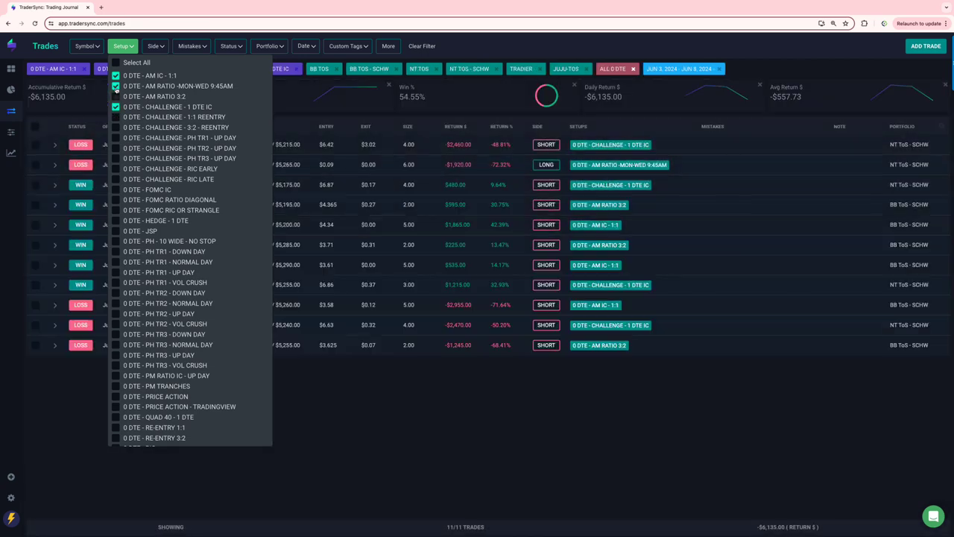
click(115, 87)
click(116, 76)
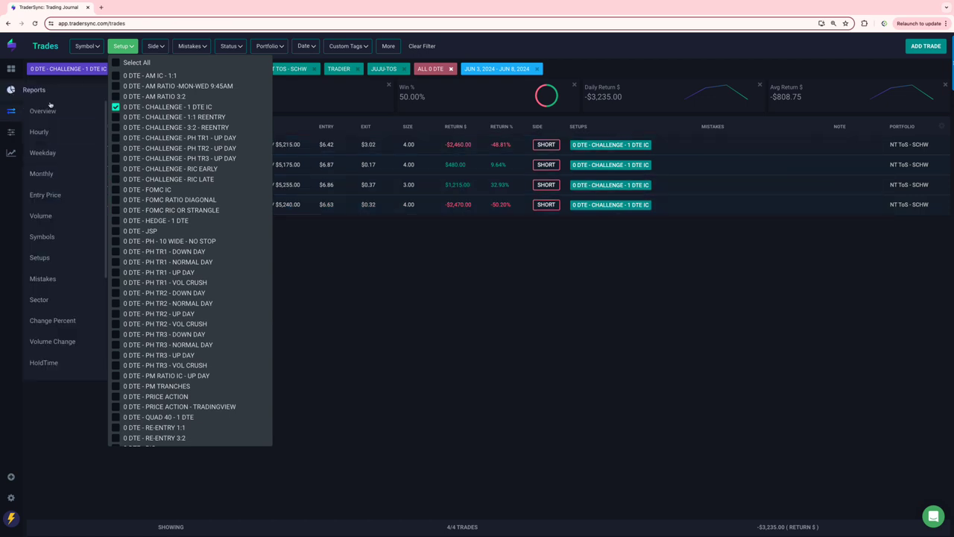
- Change the setup filter to show only 0 DTE - CHALLENGE - 1:1 REENTRY trades
click(116, 117)
click(116, 107)
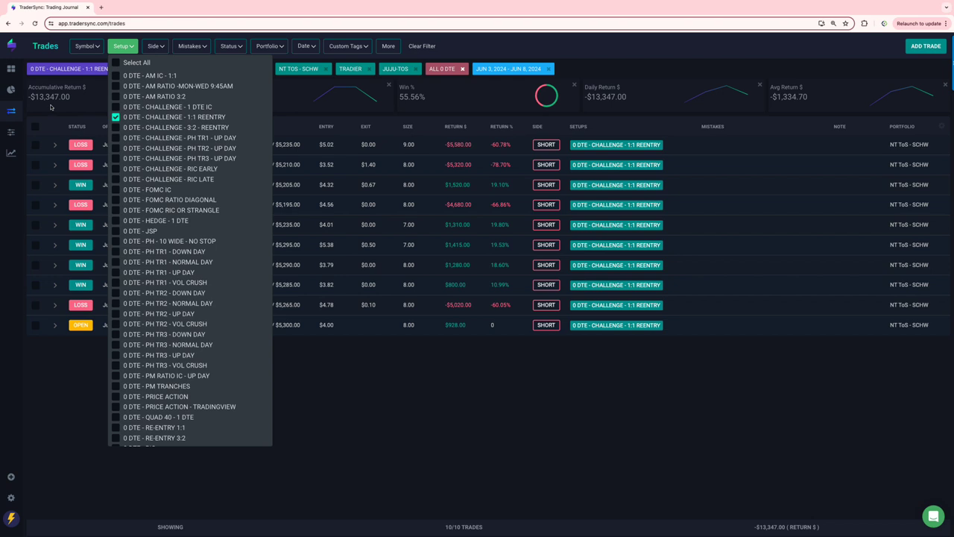
click(412, 481)
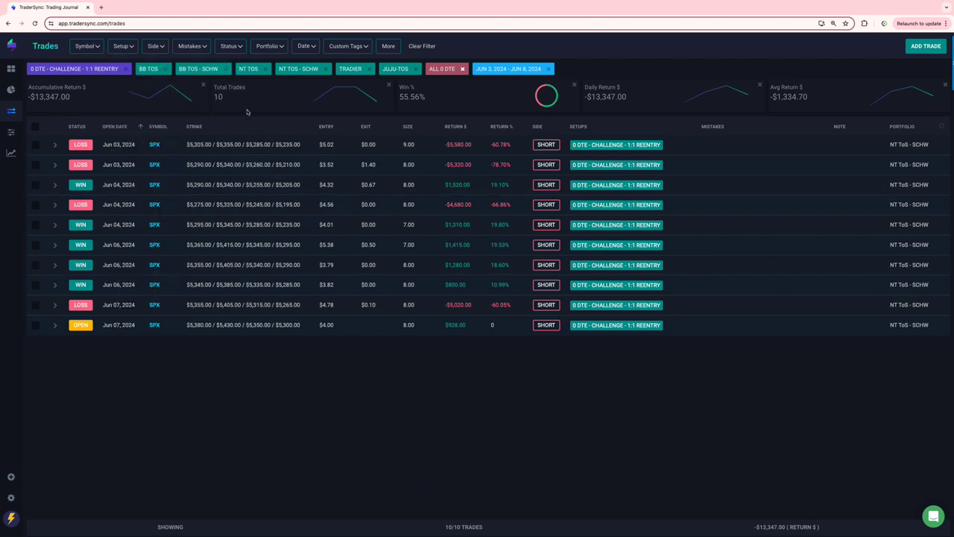
- Change the setup filter to show only 0 DTE - CHALLENGE - 3:2 - REENTRY trades
click(123, 46)
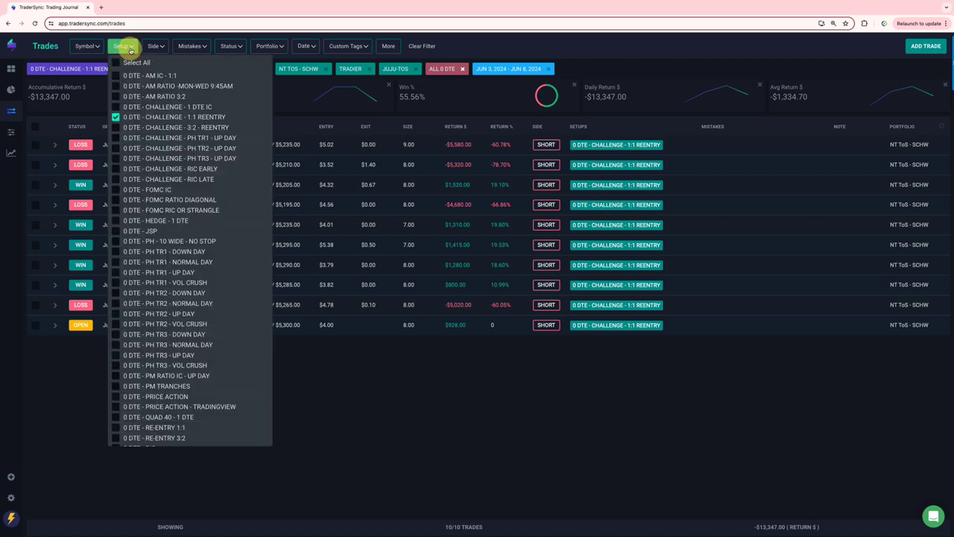
click(115, 128)
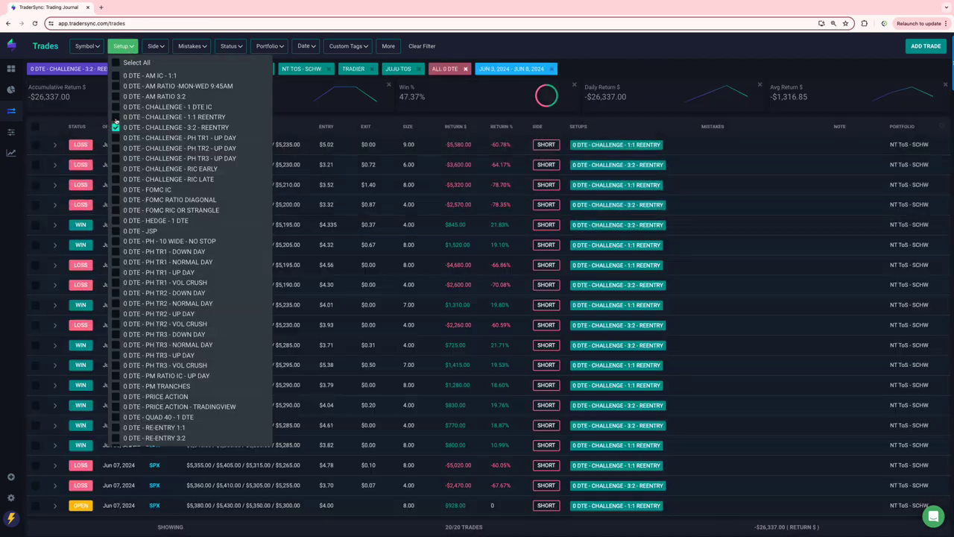
click(115, 118)
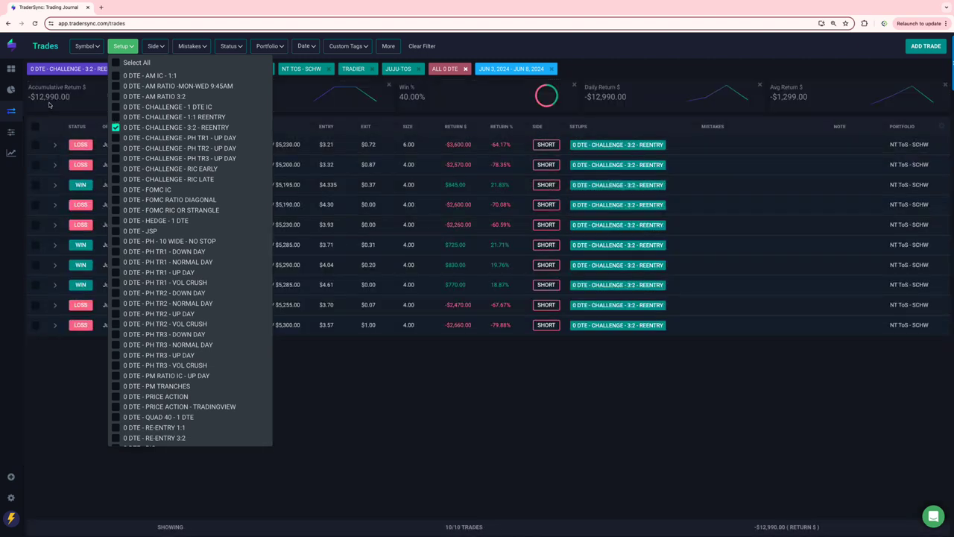
click(390, 411)
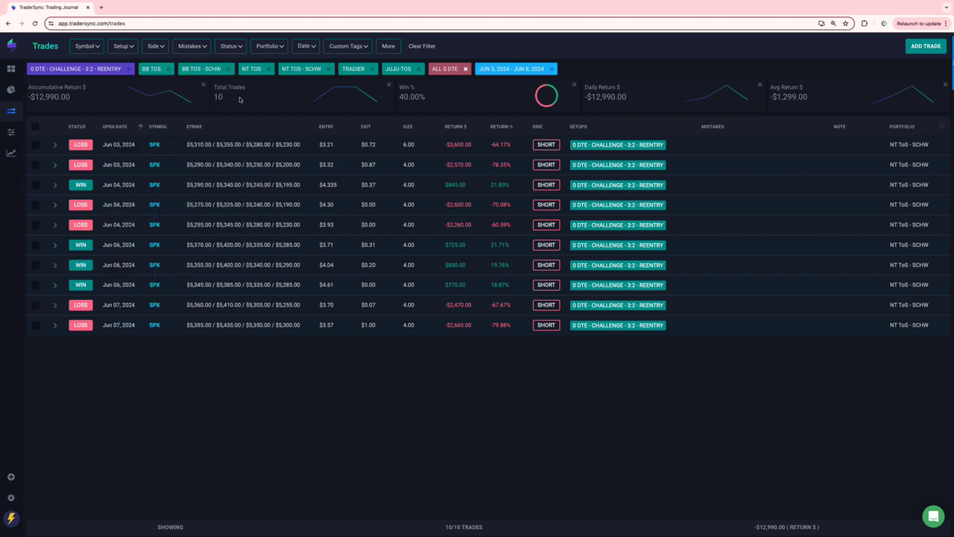
- Filter the trades to only the three 0 DTE - CHALLENGE - PH UP DAY setups: TR1, TR2 and TR3
click(133, 50)
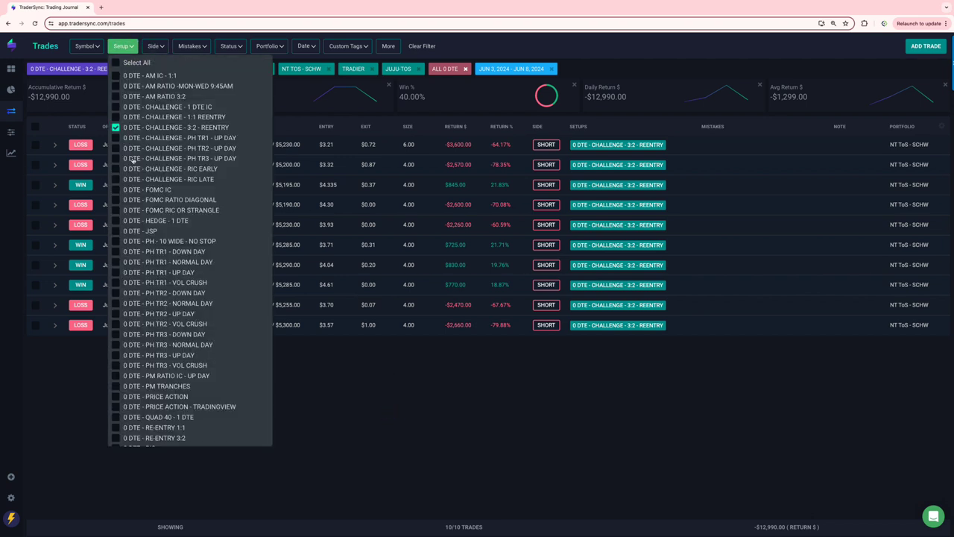
click(115, 158)
click(115, 147)
click(116, 138)
click(116, 128)
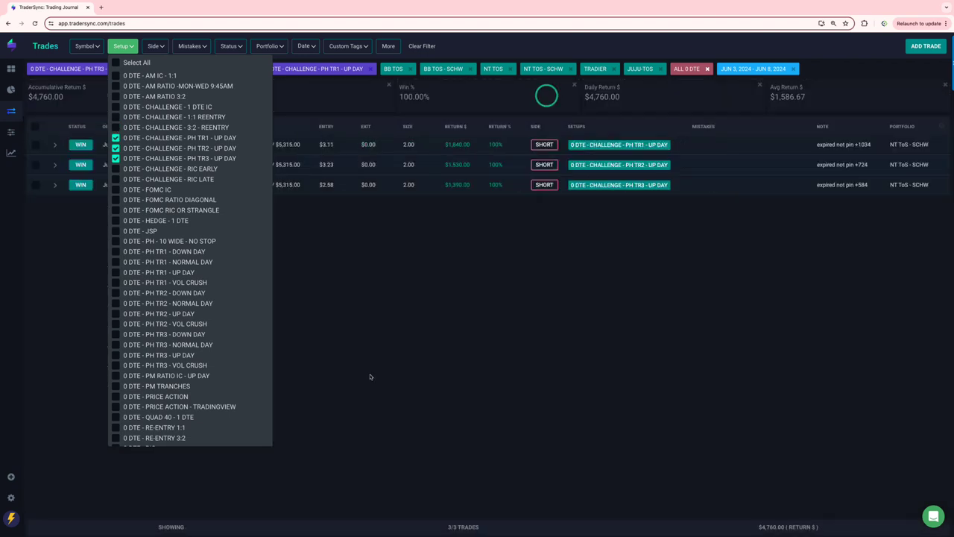
click(368, 376)
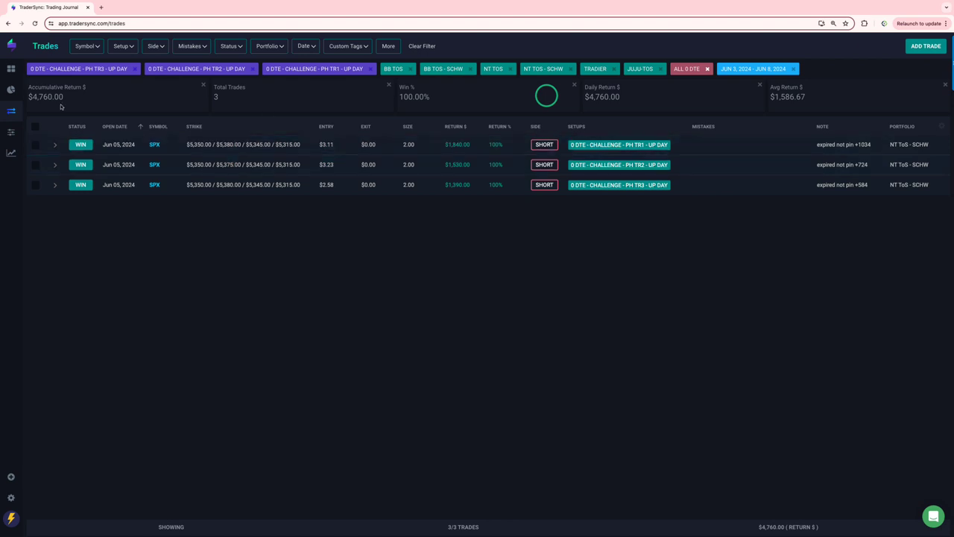
- Change the setup filter to show only 0 DTE - HEDGE - 1 DTE trades
click(131, 47)
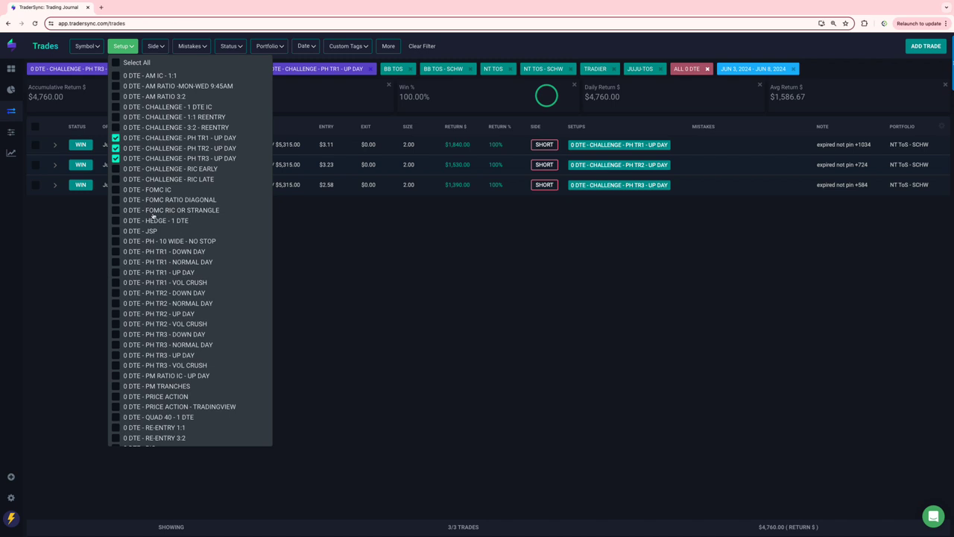
click(116, 221)
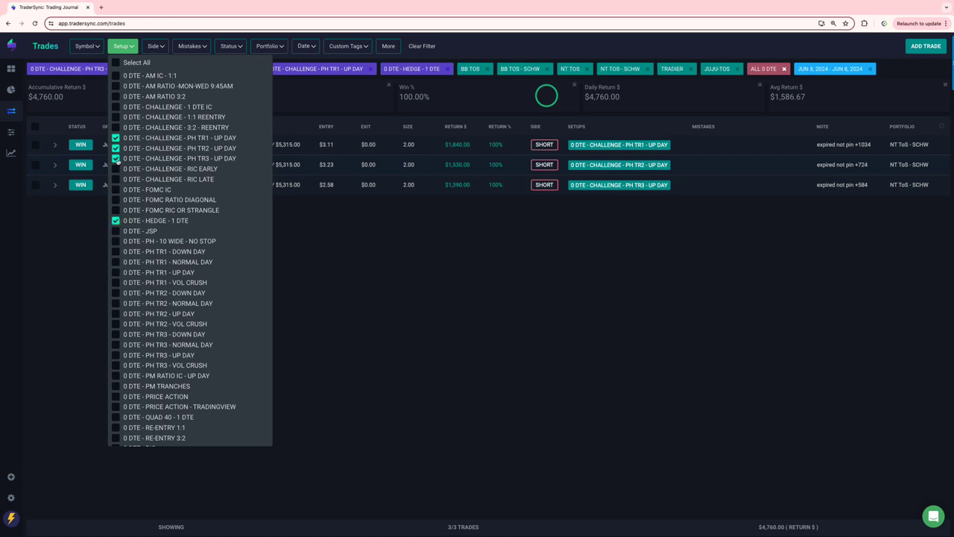
click(115, 149)
click(116, 138)
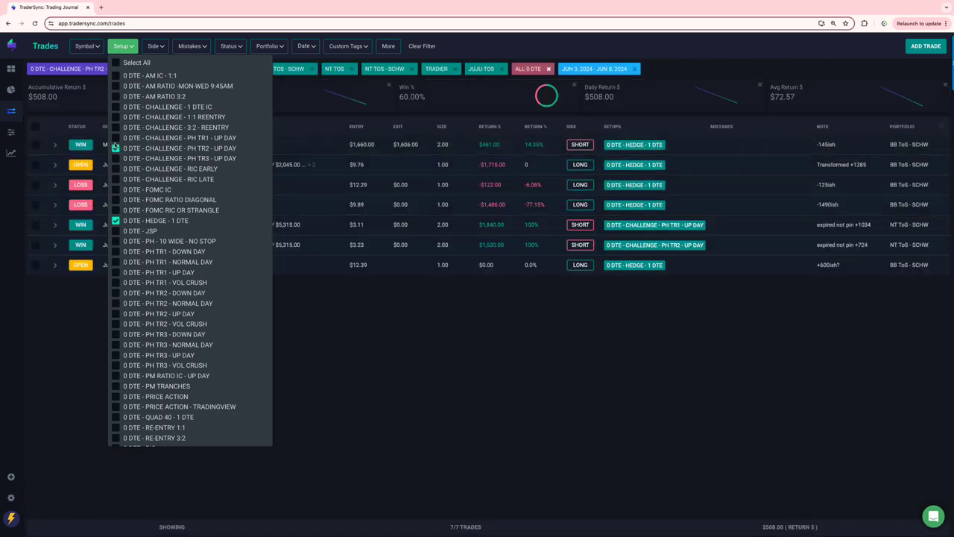
click(395, 321)
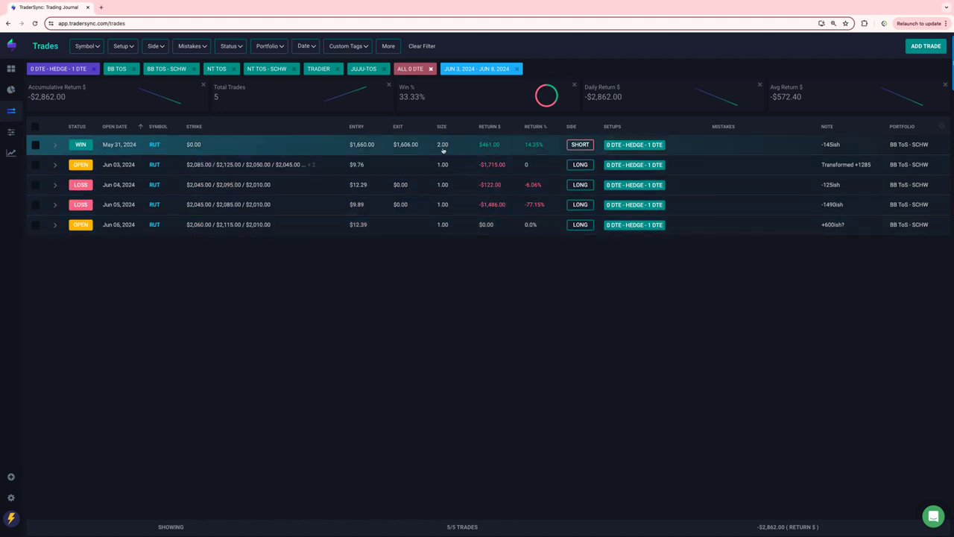
- Add the 0 DTE - PH - 10 WIDE - NO STOP setup and all four 0 DTE - PH TR1 setups to the trade filter
click(123, 47)
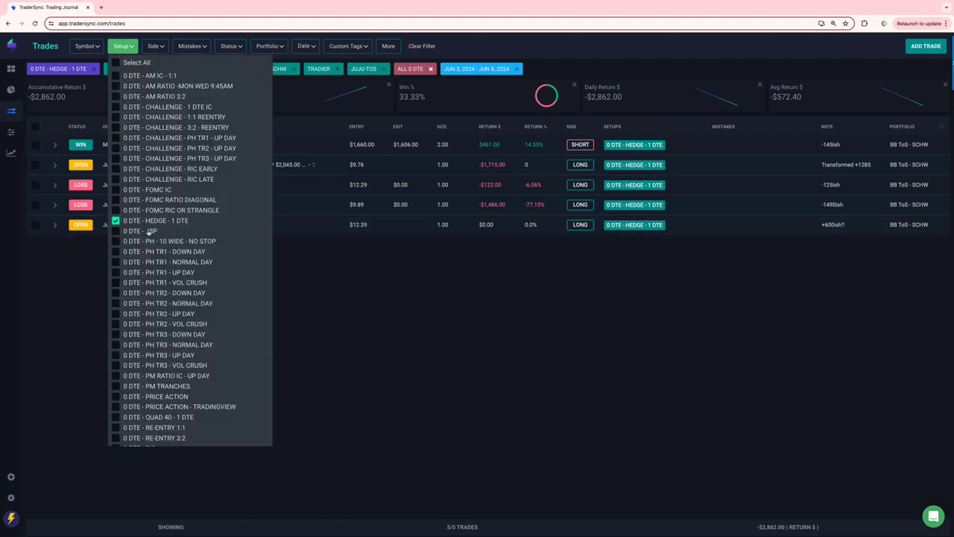
click(116, 241)
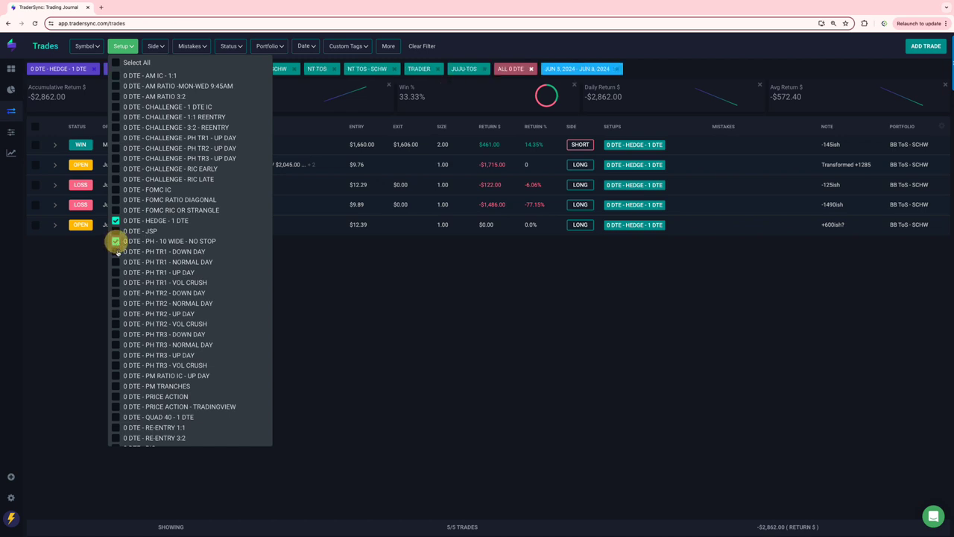
click(116, 252)
click(115, 262)
click(115, 272)
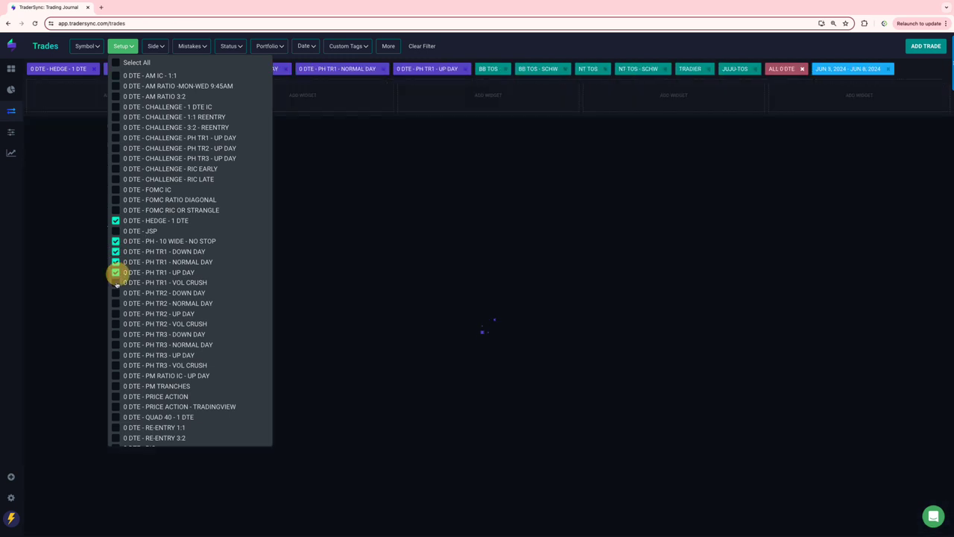
click(116, 283)
- Add all 0 DTE - PH TR2 and PH TR3 setups to the filter and remove 0 DTE - HEDGE - 1 DTE from it
click(115, 293)
click(115, 303)
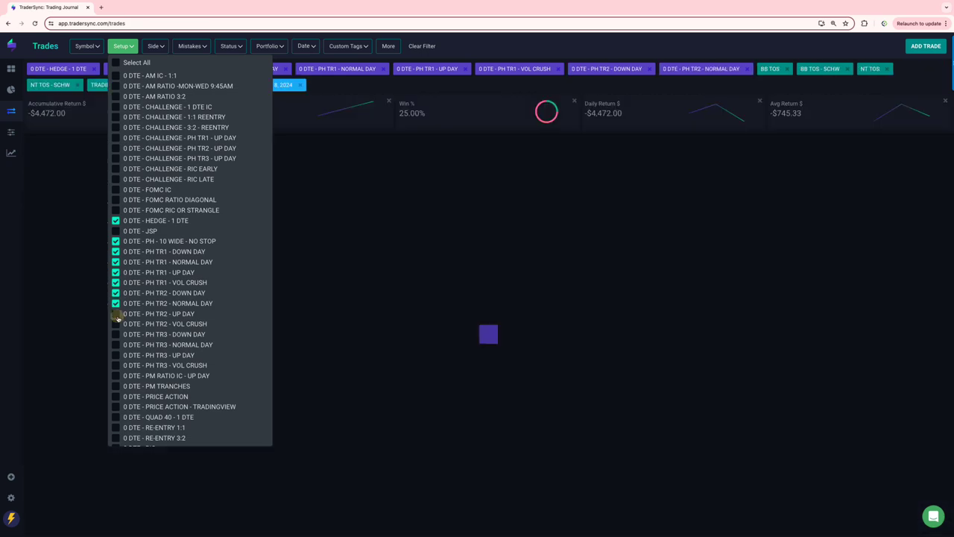
click(115, 314)
click(116, 324)
click(115, 334)
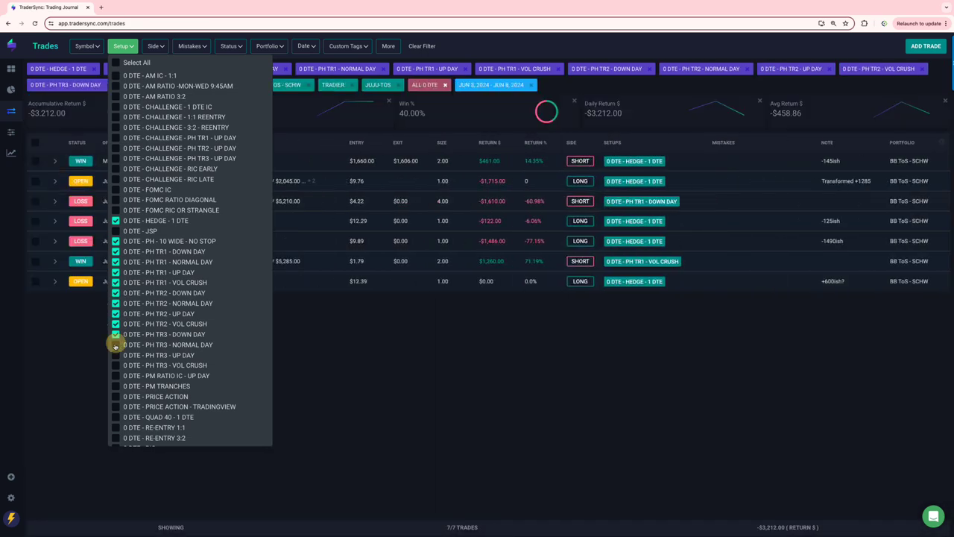
click(116, 345)
click(116, 355)
click(116, 365)
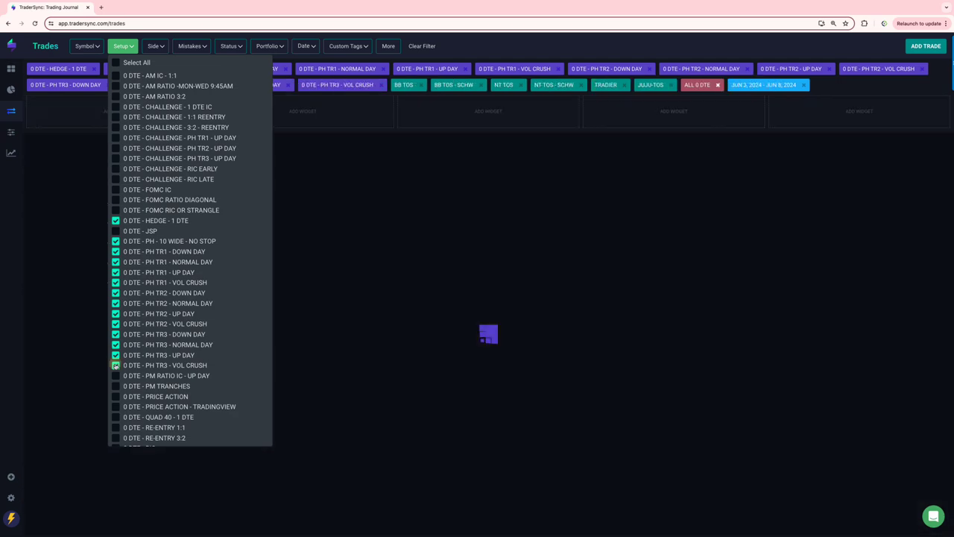
click(116, 221)
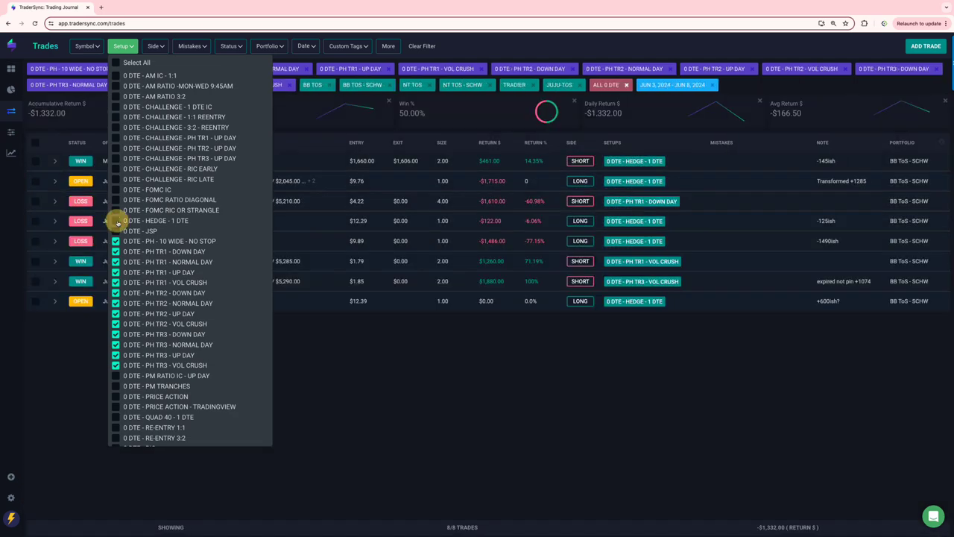
click(476, 387)
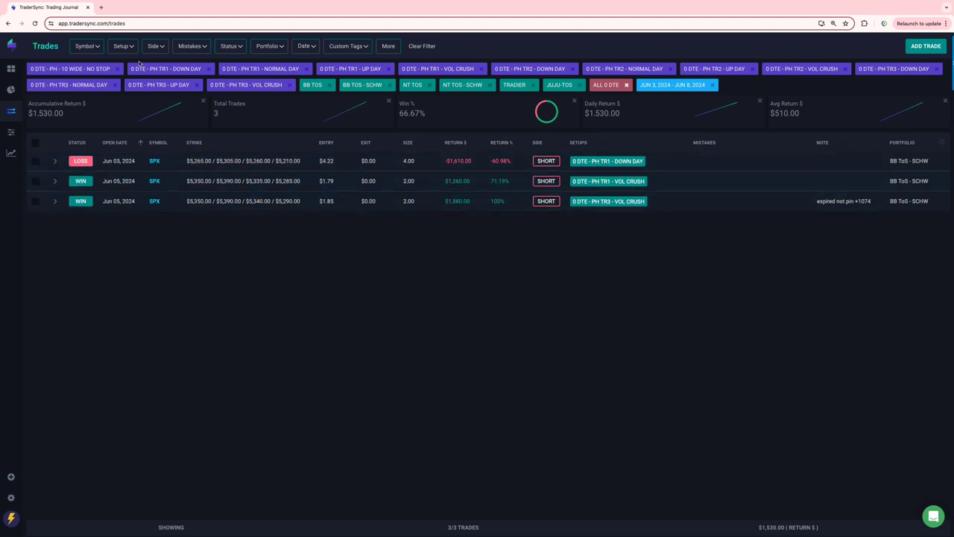
- Add the 0 DTE - PM RATIO IC - UP DAY and 0 DTE - PM TRANCHES setups to the trade filter
click(122, 46)
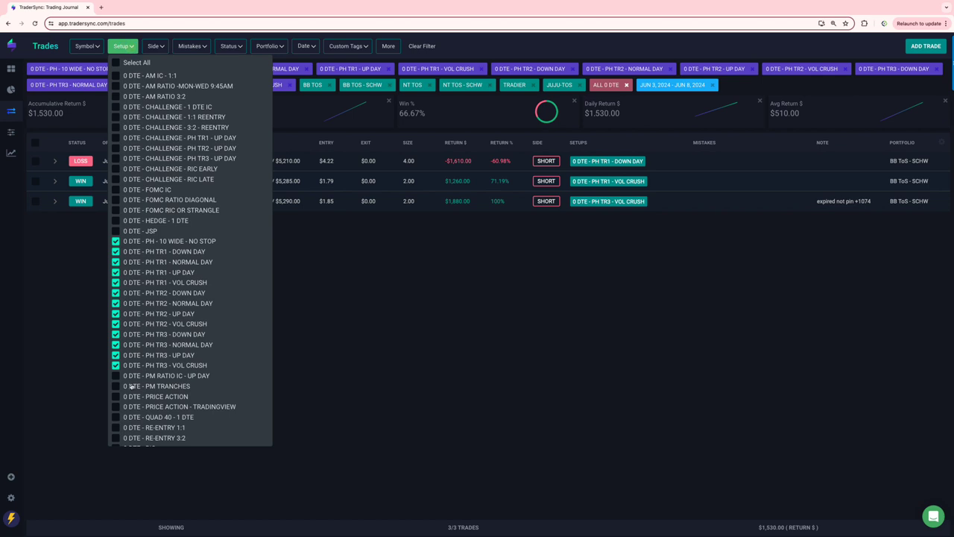
click(115, 376)
click(116, 386)
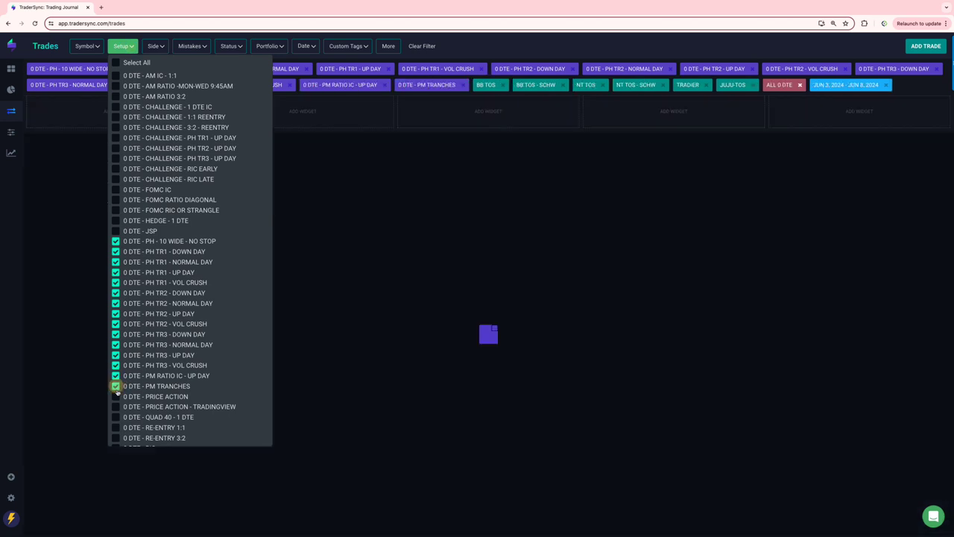
- Remove 0 DTE - PH - 10 WIDE - NO STOP and all PH TR1, TR2 and TR3 setups, leaving only the two PM setups filtered
click(115, 241)
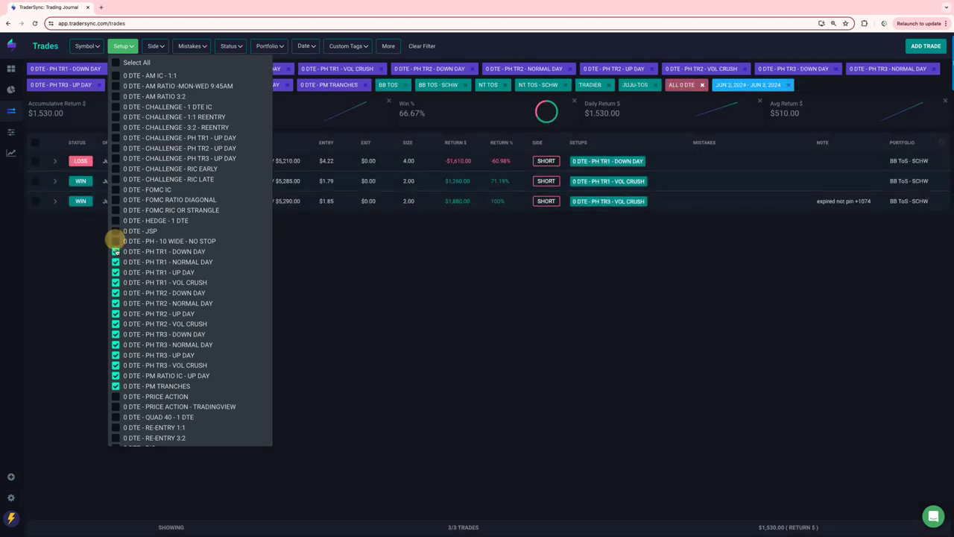
click(116, 252)
click(116, 262)
click(116, 273)
click(115, 283)
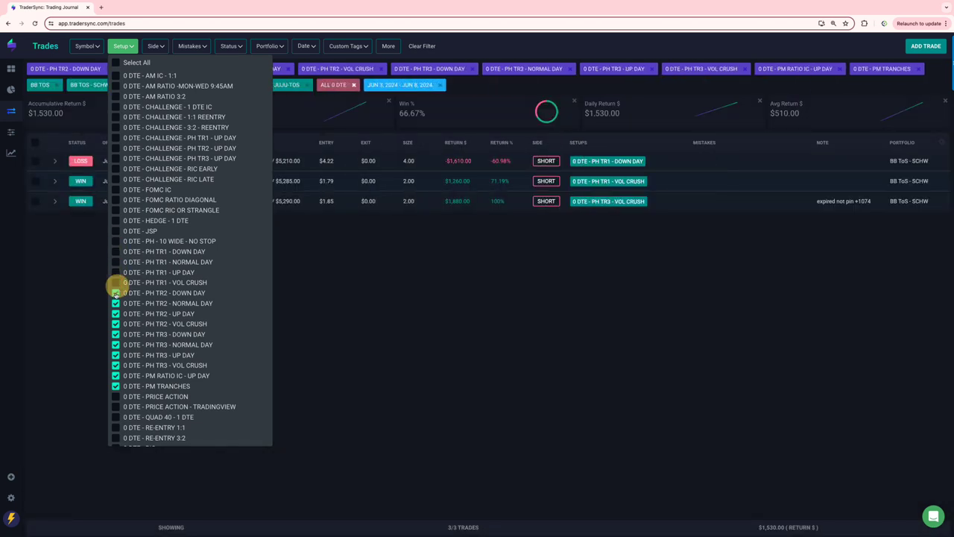
click(116, 293)
click(116, 304)
click(116, 314)
click(115, 324)
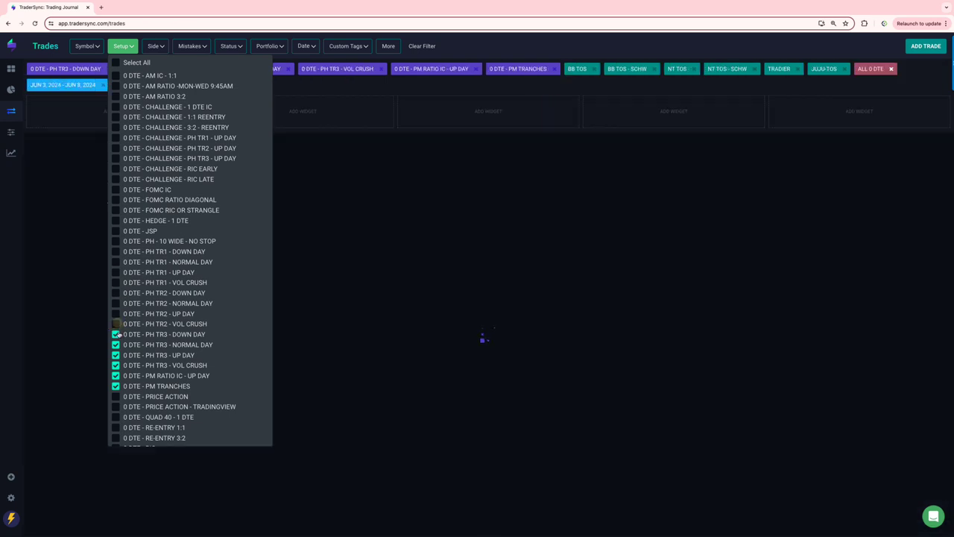
click(116, 334)
click(116, 344)
click(116, 355)
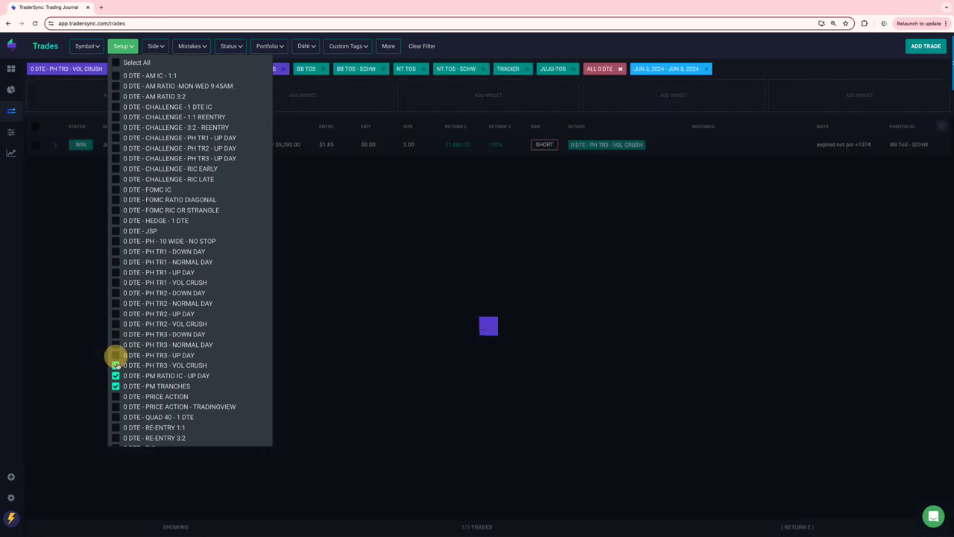
click(116, 365)
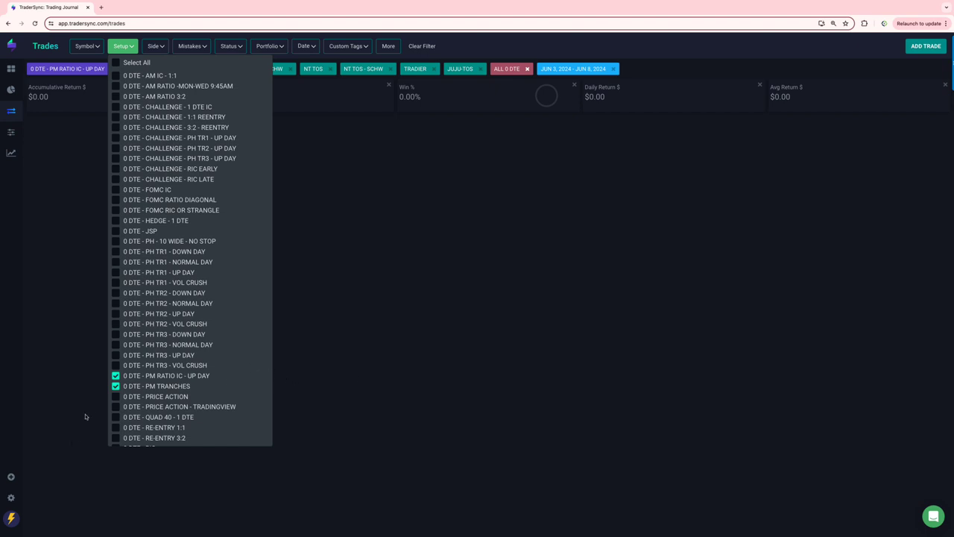
- Change the setup filter to show only 0 DTE - PRICE ACTION trades
click(115, 396)
click(115, 386)
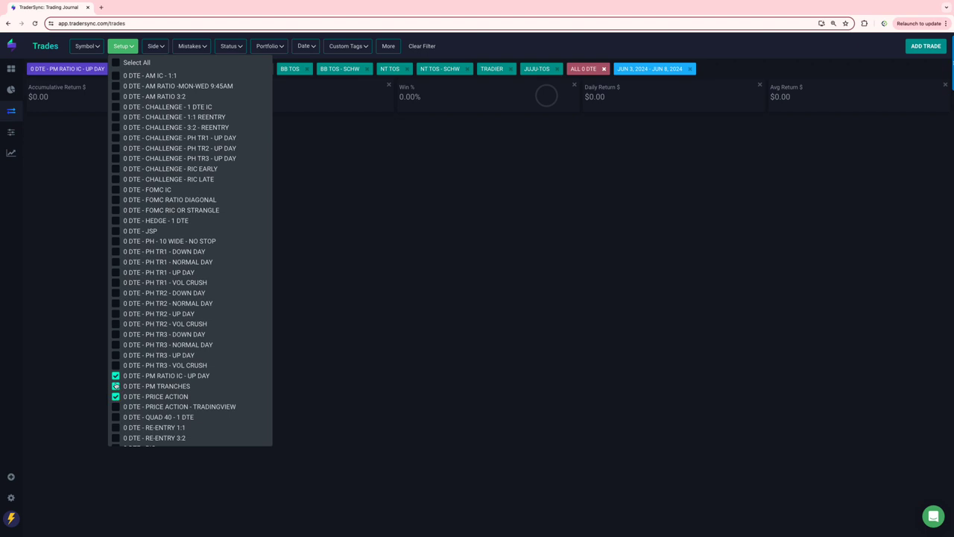
click(115, 376)
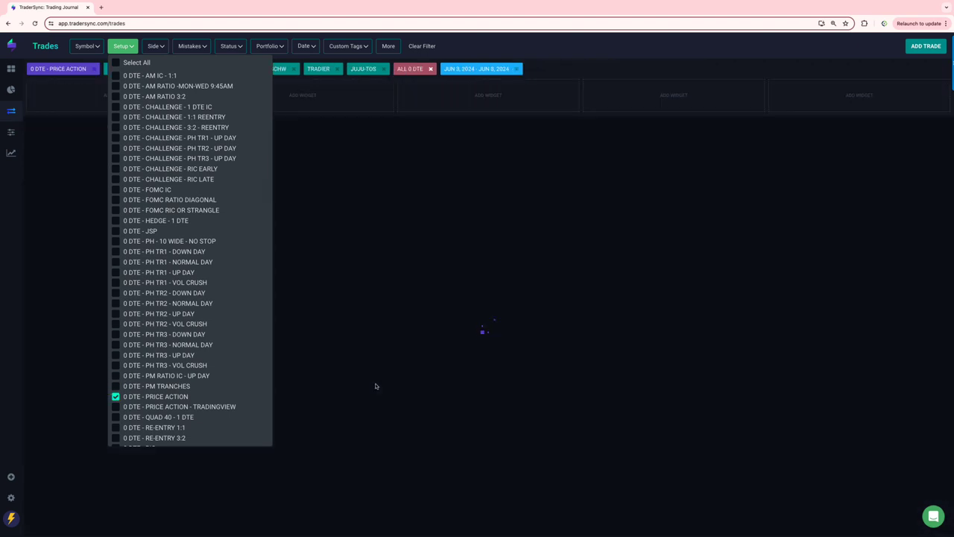
click(377, 384)
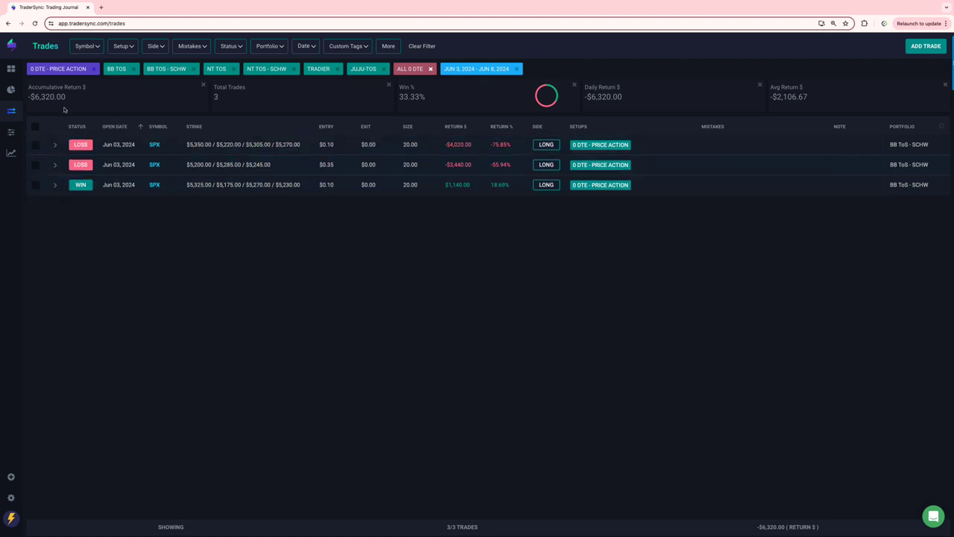
- Change the setup filter to show only 0 DTE - PRICE ACTION - TRADINGVIEW trades
click(123, 46)
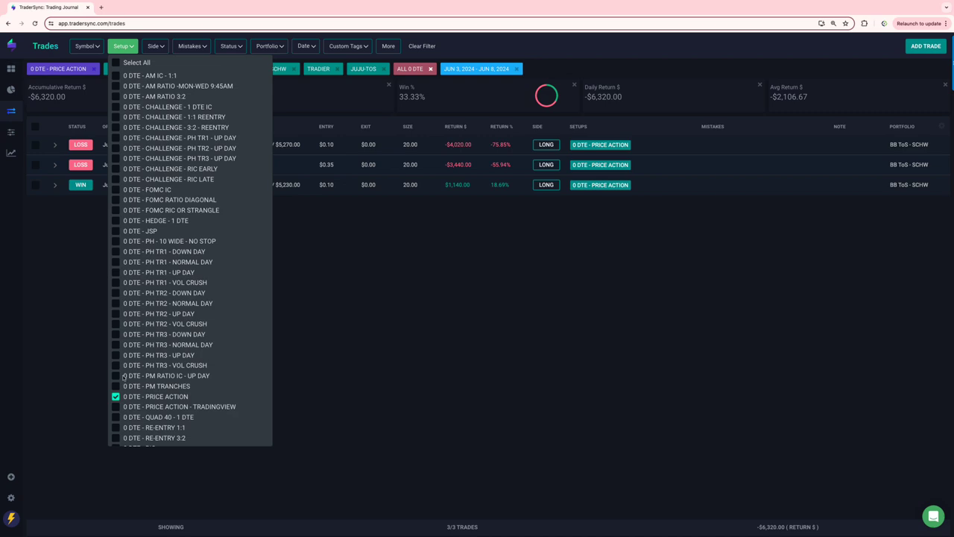
click(116, 408)
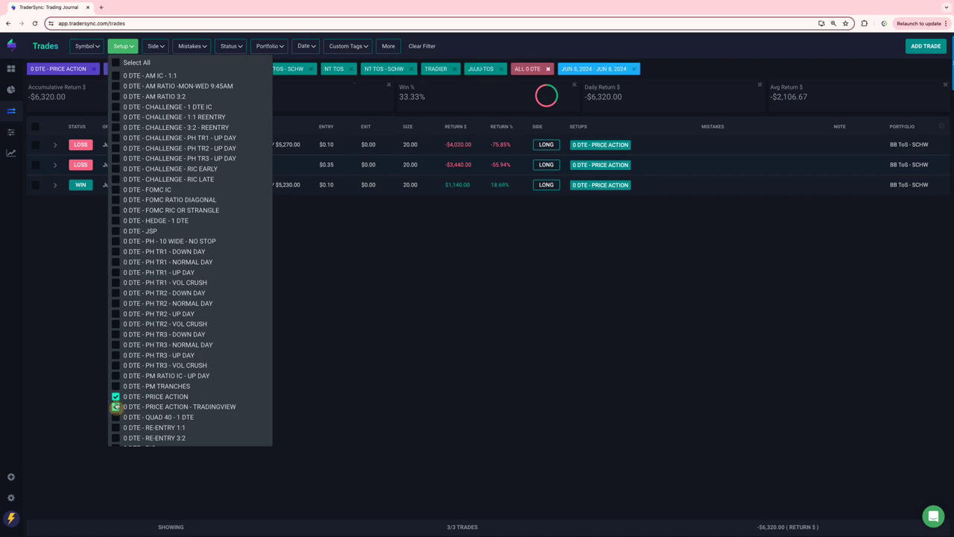
click(117, 396)
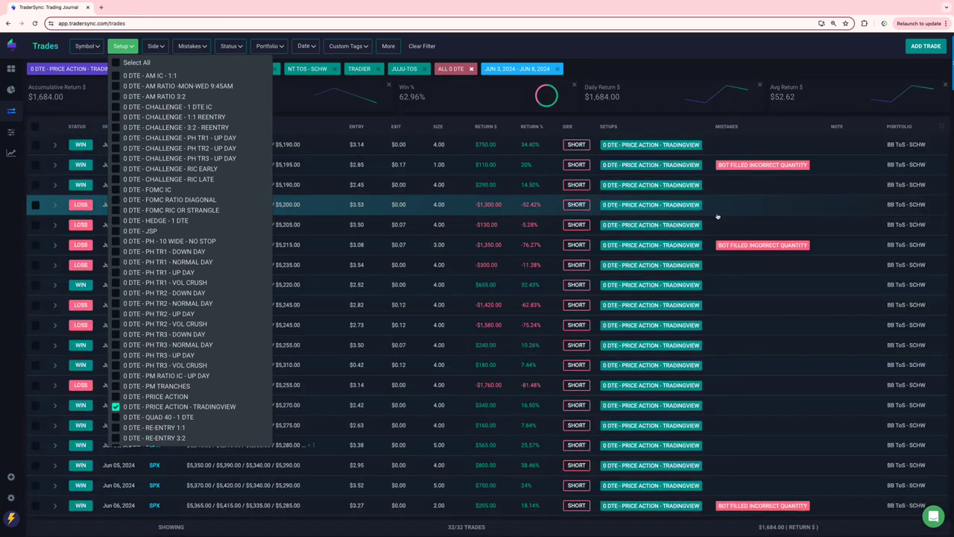
click(662, 67)
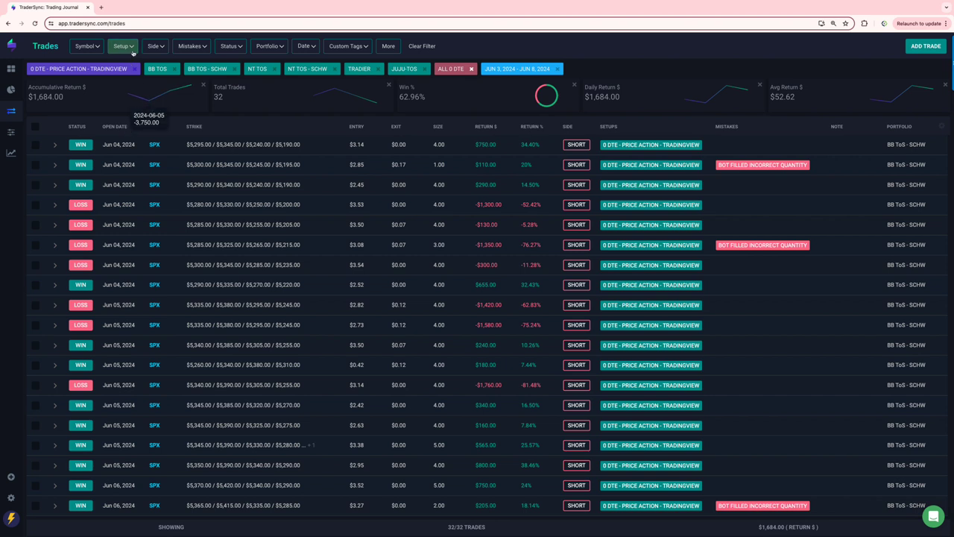
- Change the setup filter to show only 0 DTE - QUAD 40 - 1 DTE trades
click(133, 48)
click(115, 417)
click(116, 407)
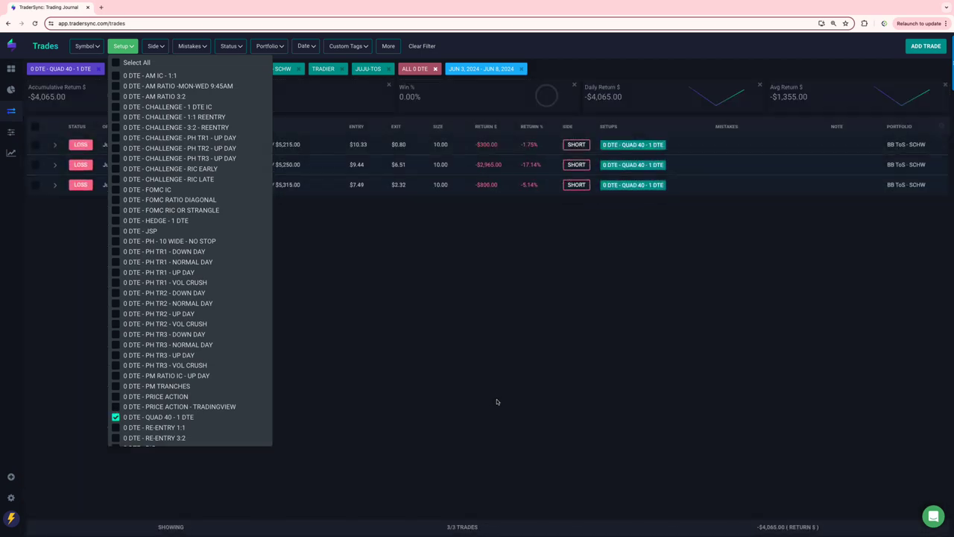
click(497, 398)
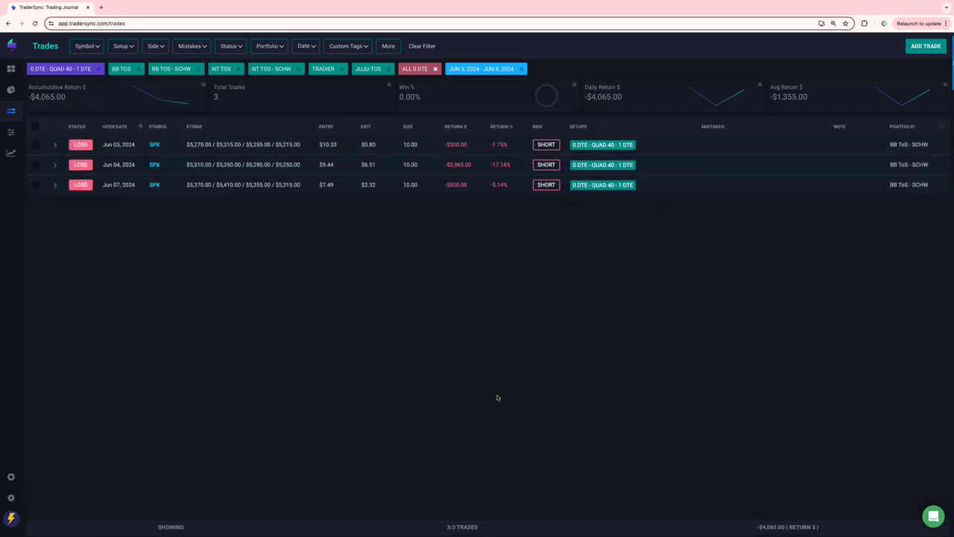
- Change the setup filter to show only 0 DTE - RE-ENTRY 1:1 trades
click(123, 46)
scroll(117, 393, down, 3)
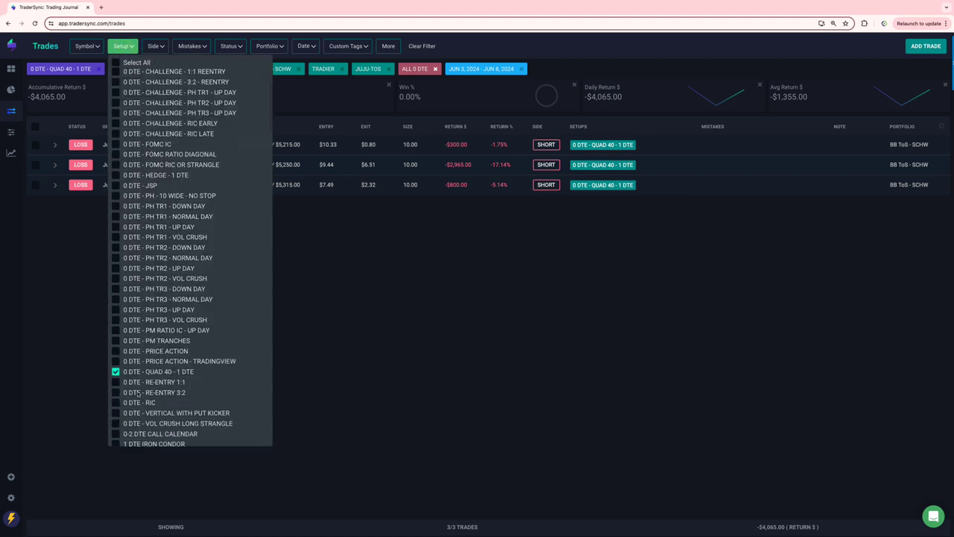
click(116, 374)
click(116, 363)
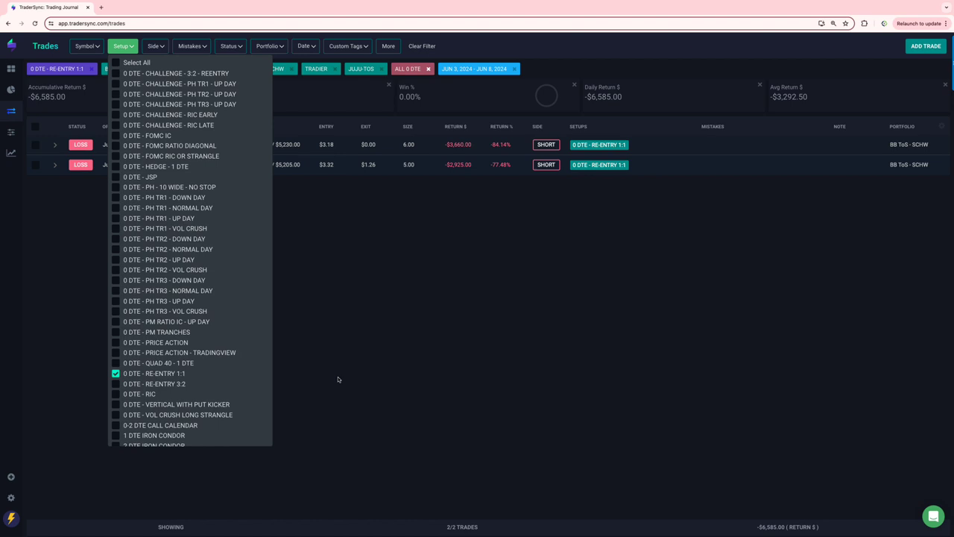
click(338, 379)
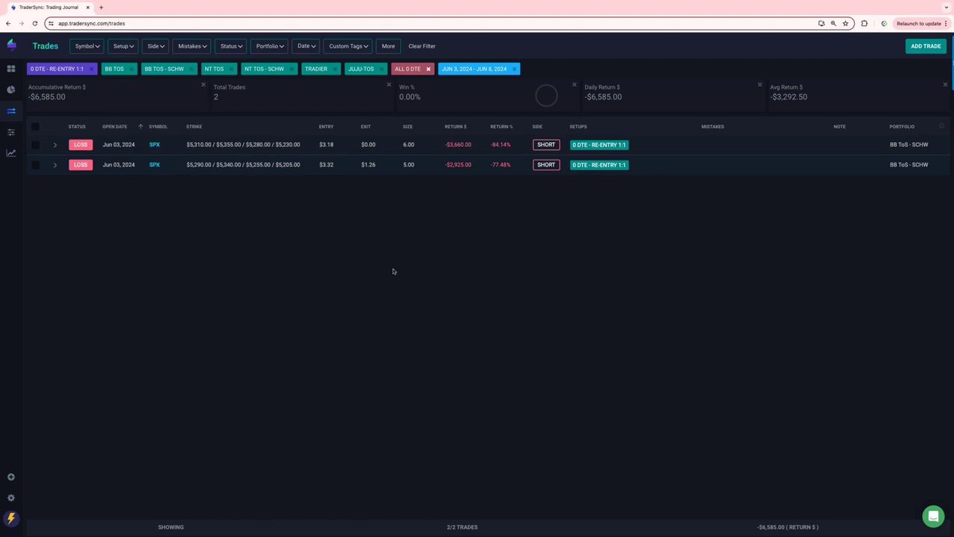
- Change the setup filter to show only 0 DTE - RE-ENTRY 3:2 trades
click(129, 46)
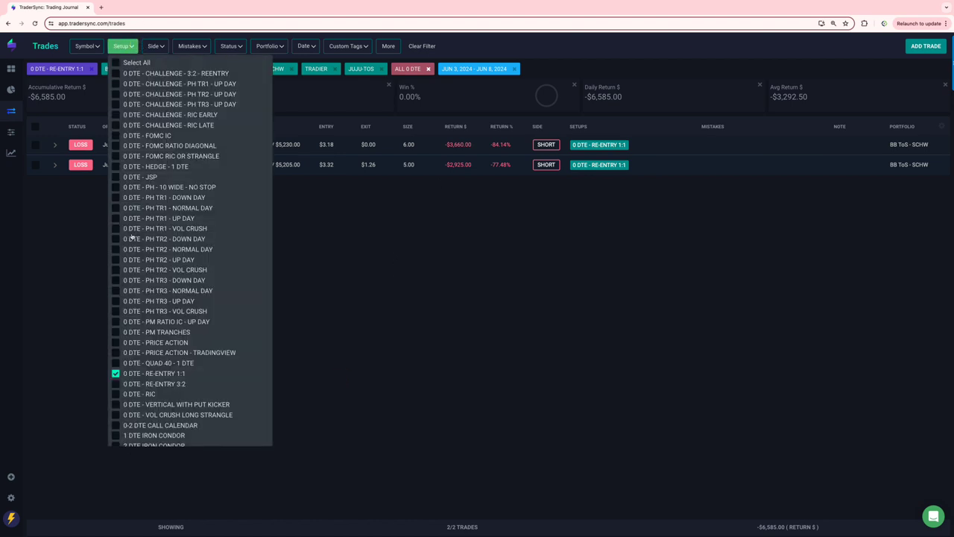
click(116, 384)
click(116, 374)
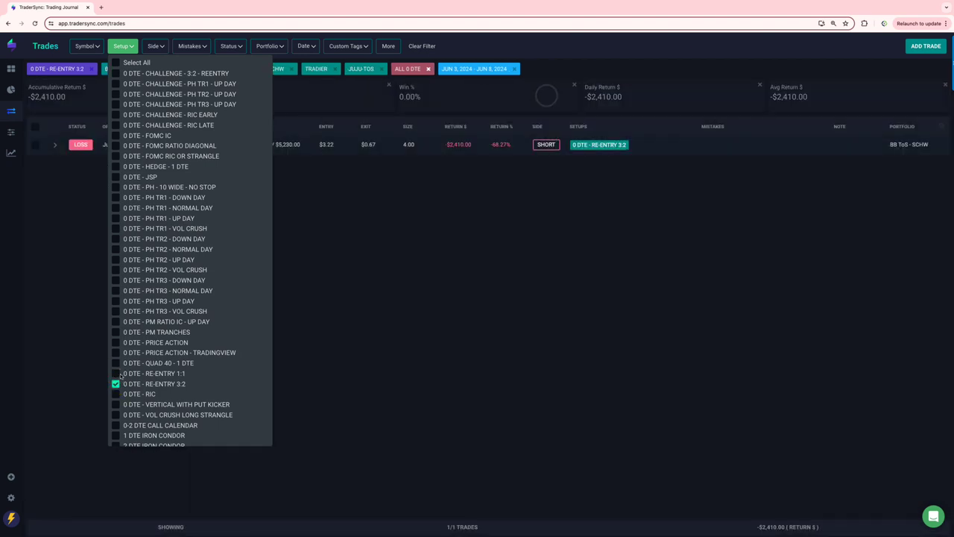
- Filter the trades to only 0 DTE - RIC, followed by only 0 DTE - VERTICAL WITH PUT KICKER
click(116, 394)
click(116, 384)
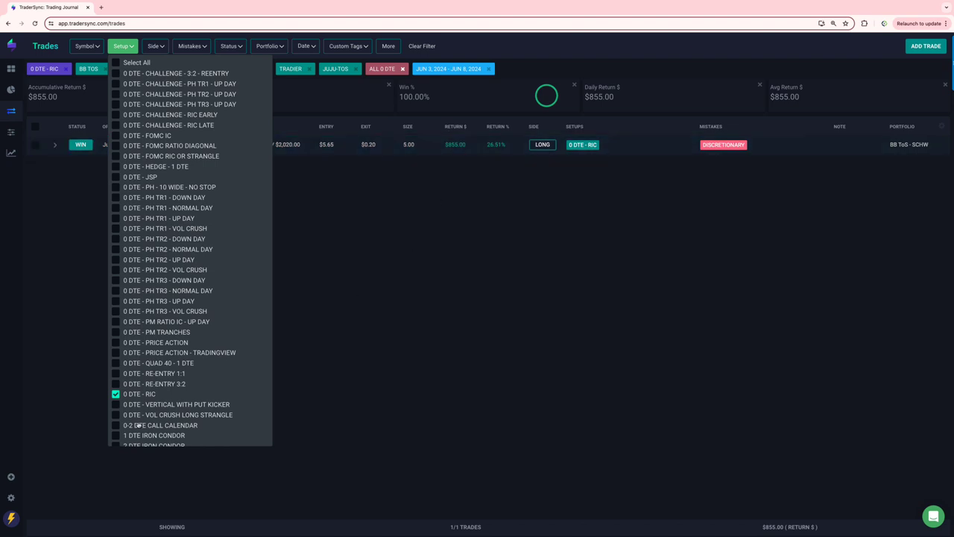
click(116, 404)
click(115, 394)
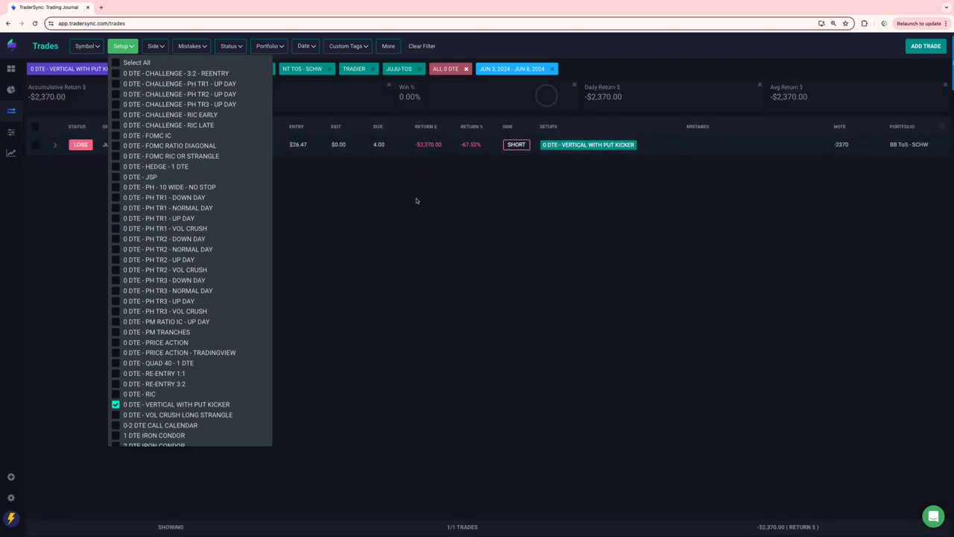
- Filter the trades to only 0 DTE - VOL CRUSH LONG STRANGLE, followed by only 0-2 DTE CALL CALENDAR
click(116, 415)
click(116, 404)
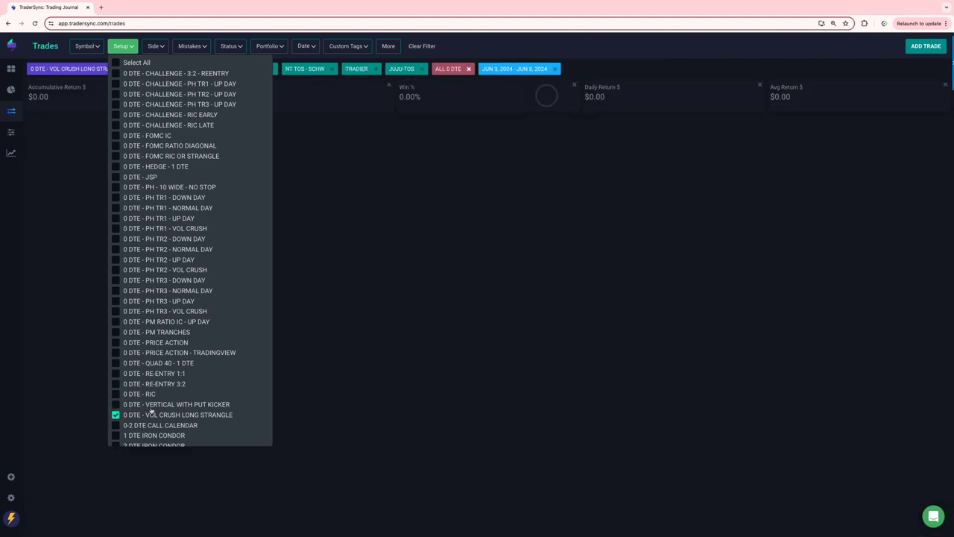
scroll(150, 409, down, 1)
click(115, 419)
click(116, 408)
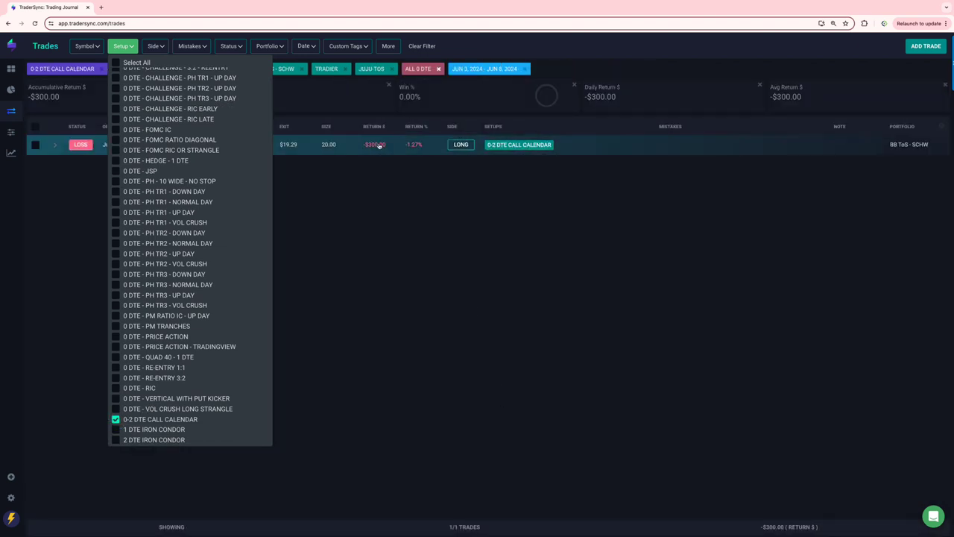
- Change the setup filter to show only 1 DTE IRON CONDOR trades
scroll(218, 292, down, 3)
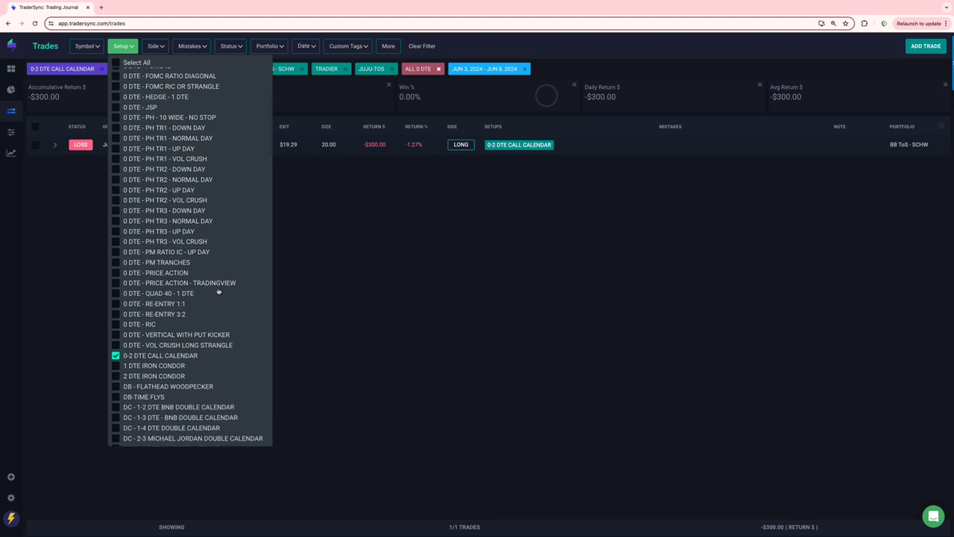
click(115, 365)
click(116, 355)
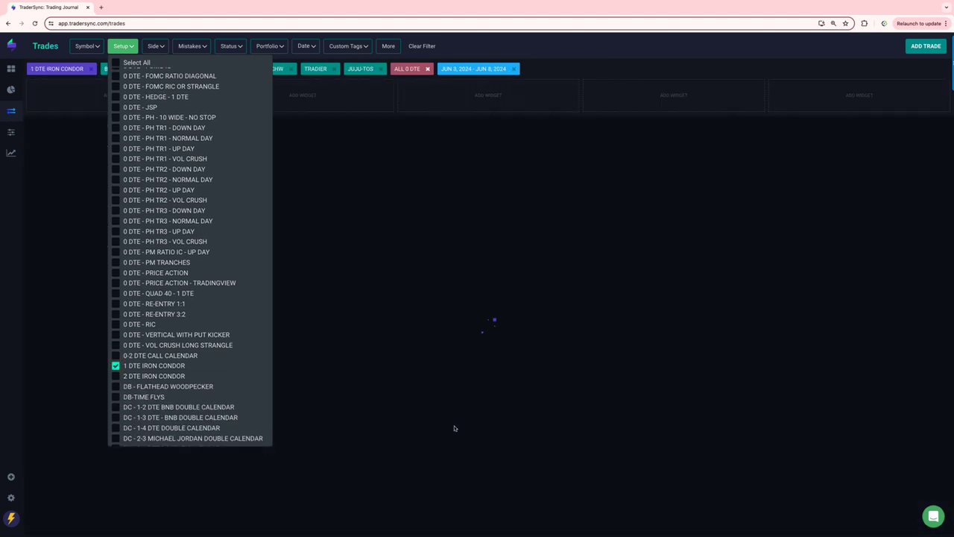
click(455, 427)
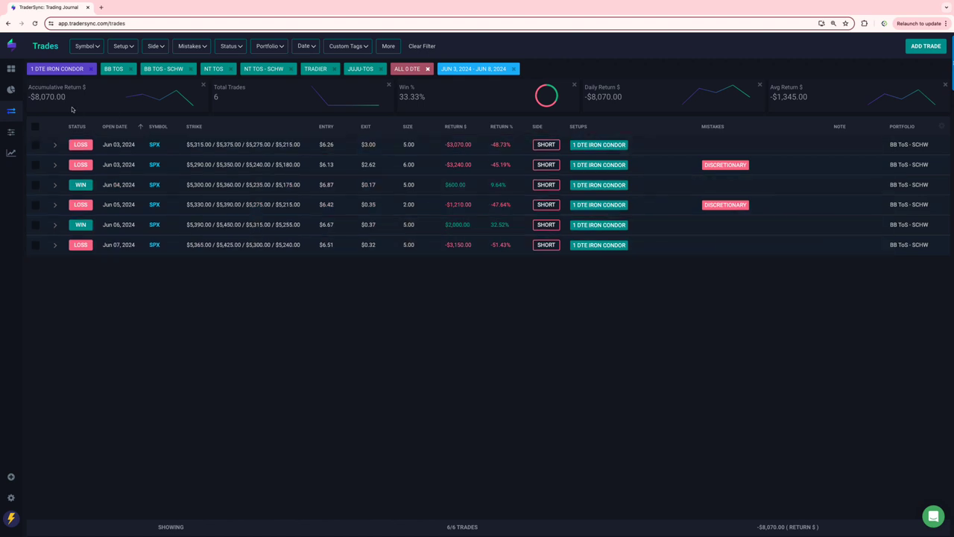
- Change the setup filter to show only 2 DTE IRON CONDOR trades
click(121, 46)
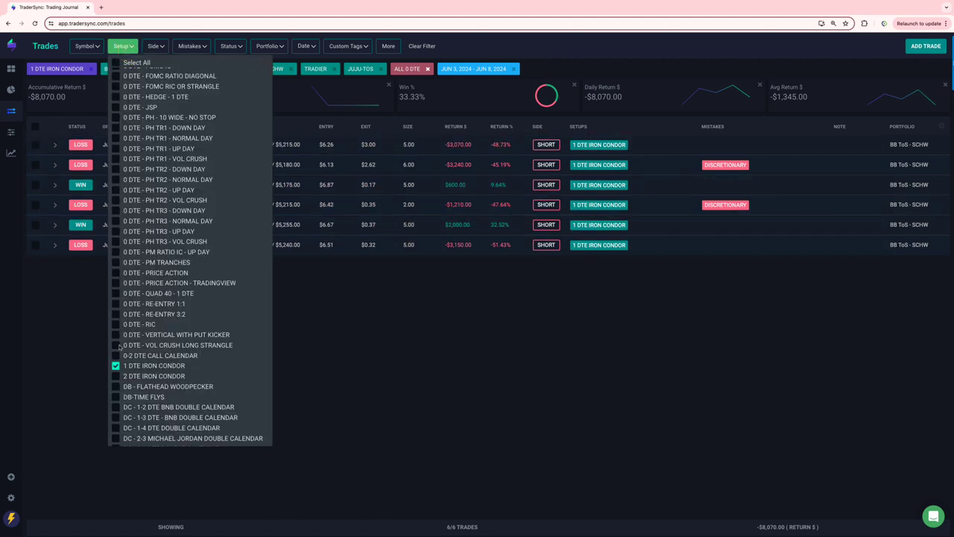
click(115, 376)
click(116, 366)
click(464, 407)
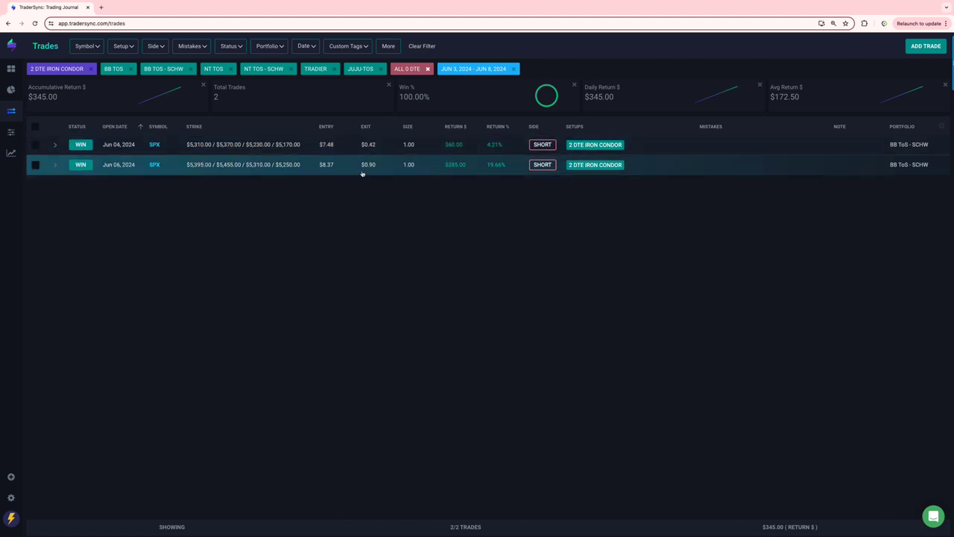
- Change the setup filter to show only DB - FLATHEAD WOODPECKER and DB-TIME FLYS trades
click(123, 46)
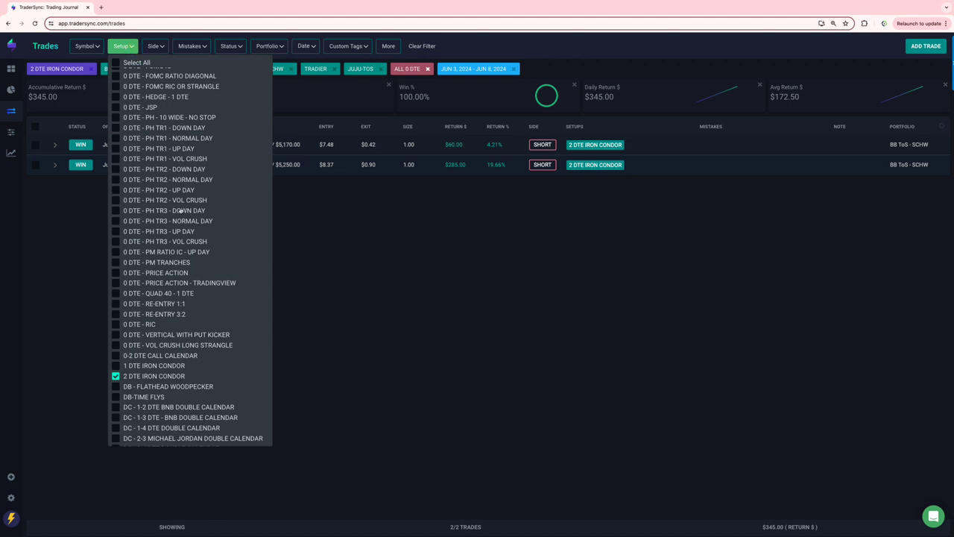
click(115, 396)
click(116, 386)
click(116, 376)
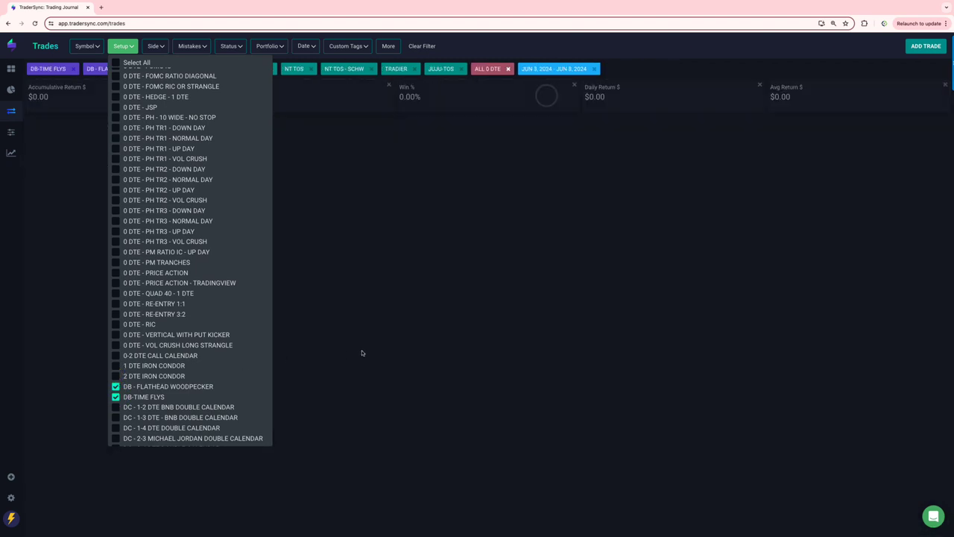
- Replace the two DB setups in the filter with the DC setups from 1-2 DTE BNB through 2-3 MICHAEL JORDAN DOUBLE CALENDAR
click(116, 409)
scroll(116, 411, down, 3)
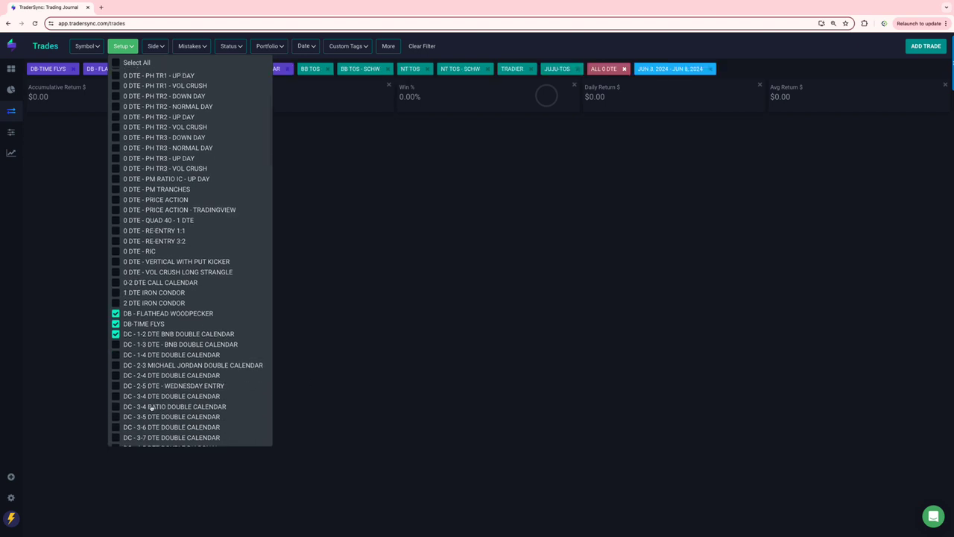
click(117, 345)
click(116, 354)
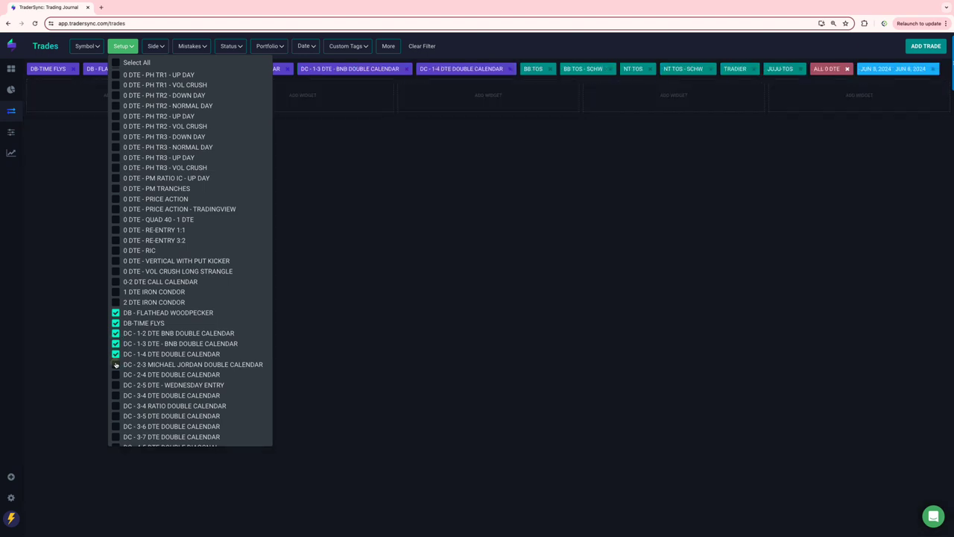
click(115, 364)
click(115, 312)
click(115, 323)
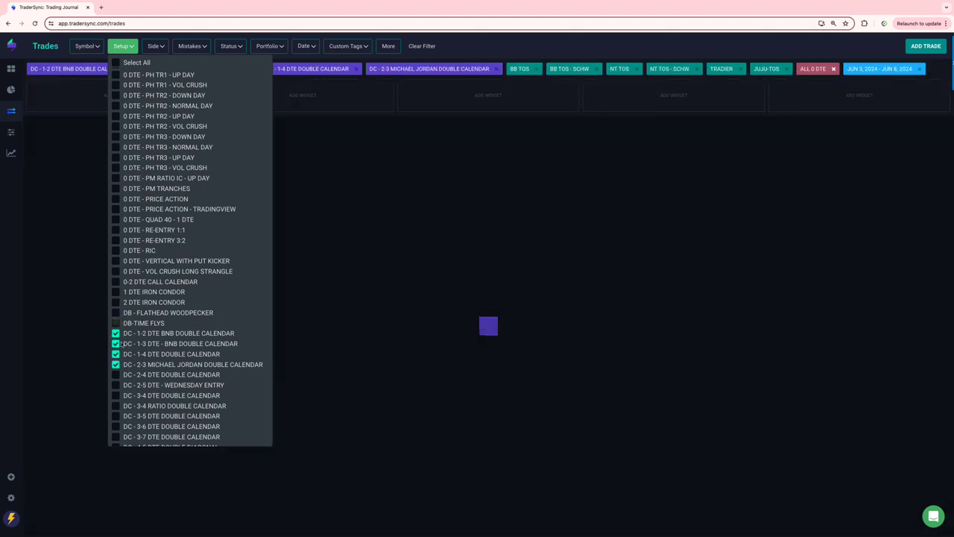
- Add the DC setups from 2-4 DTE DOUBLE CALENDAR through 3-7 DTE DOUBLE CALENDAR to the setup filter
click(116, 374)
click(116, 385)
click(115, 395)
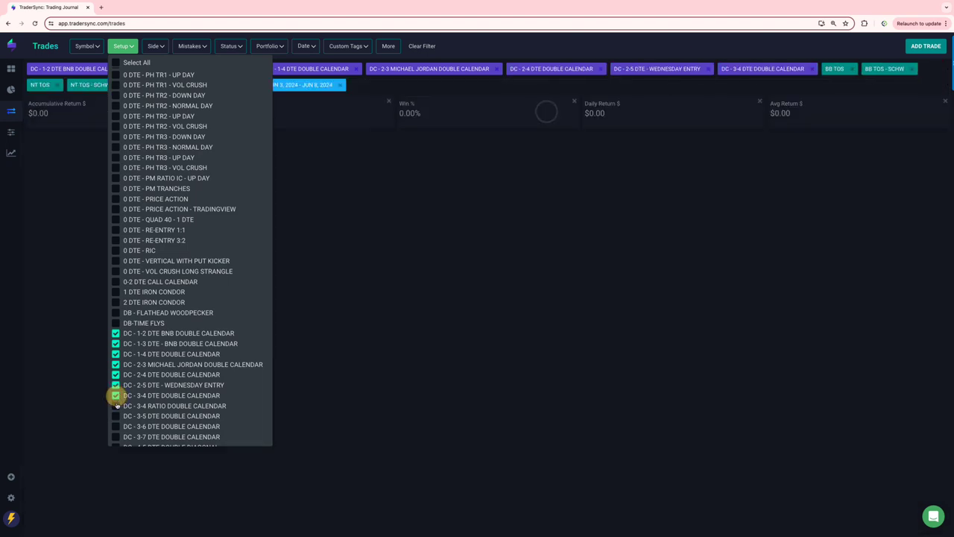
click(115, 405)
click(116, 416)
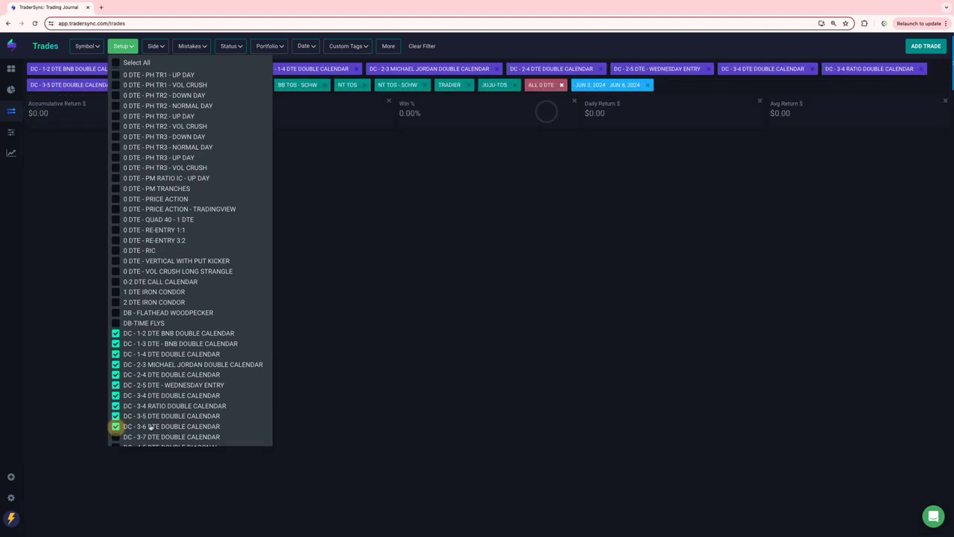
click(115, 426)
scroll(118, 403, down, 2)
click(116, 368)
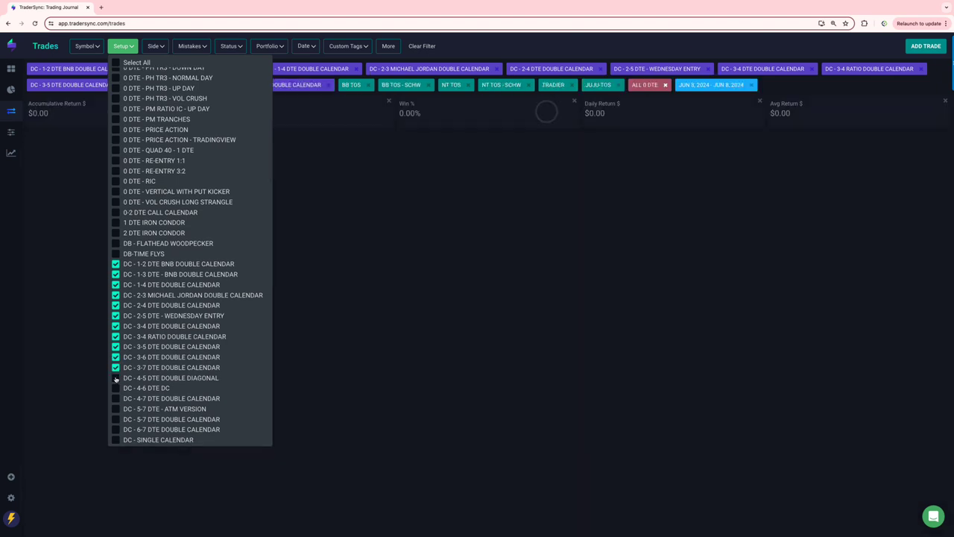
- Add the DC setups from 4-5 DTE DOUBLE DIAGONAL through TGIF DOUBLE CALENDAR to the filter and remove the ALL 0 DTE tag
click(116, 378)
click(116, 388)
click(116, 398)
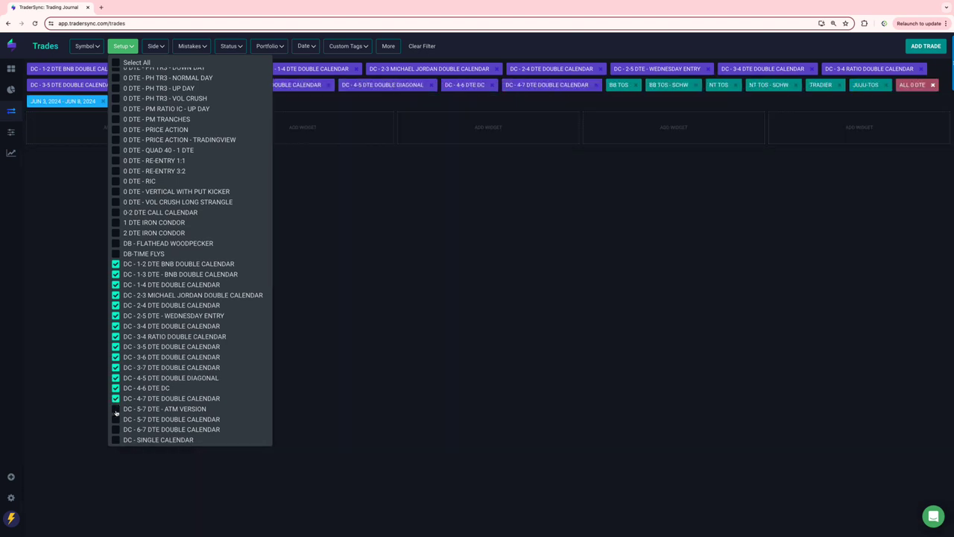
click(116, 409)
click(116, 419)
click(116, 430)
click(115, 440)
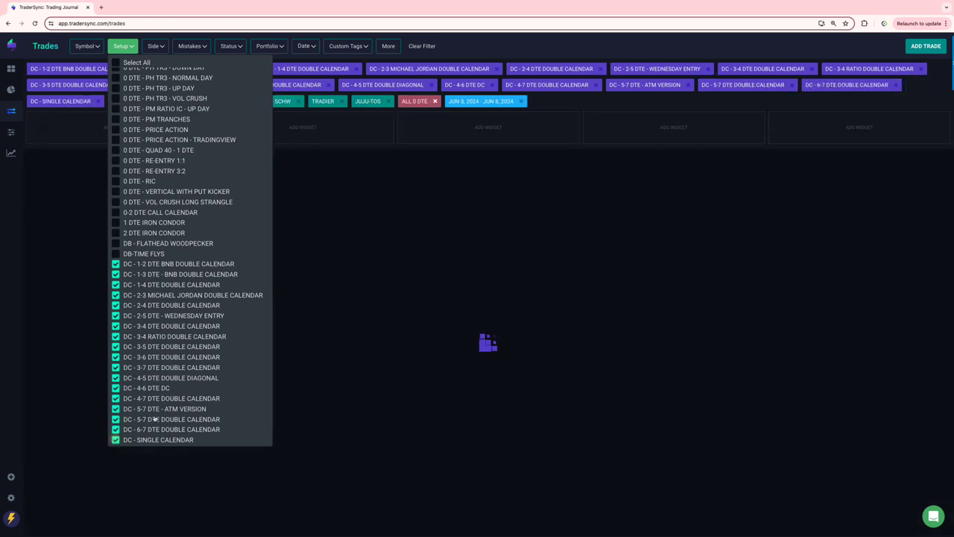
scroll(141, 429, down, 2)
click(115, 387)
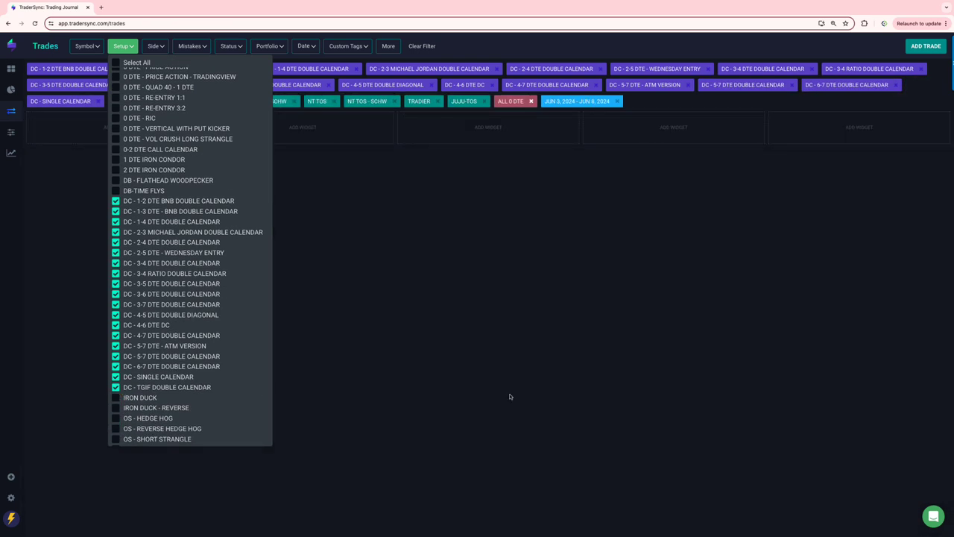
click(531, 101)
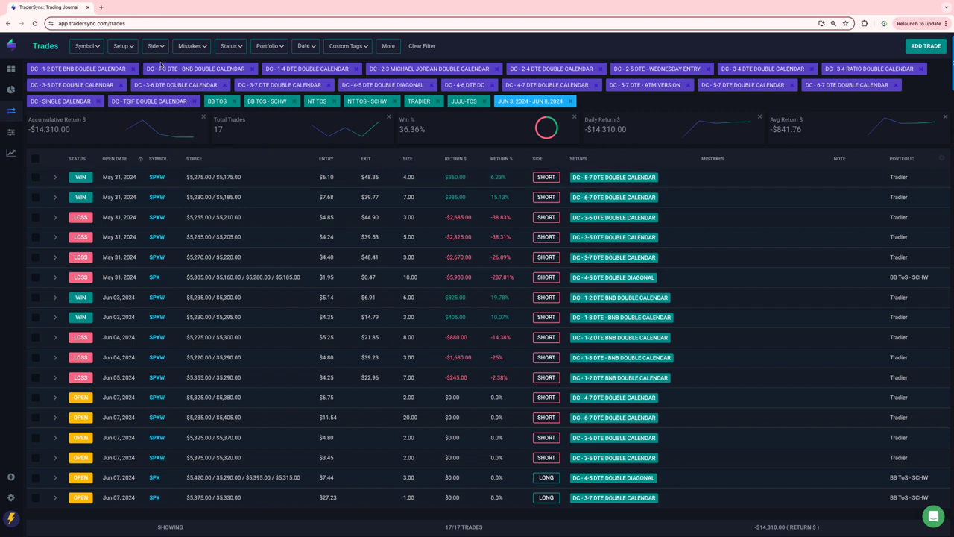
- Filter the trades by the ALL OPTION SELLING custom tag and clear every DC setup from the setup filter
click(351, 48)
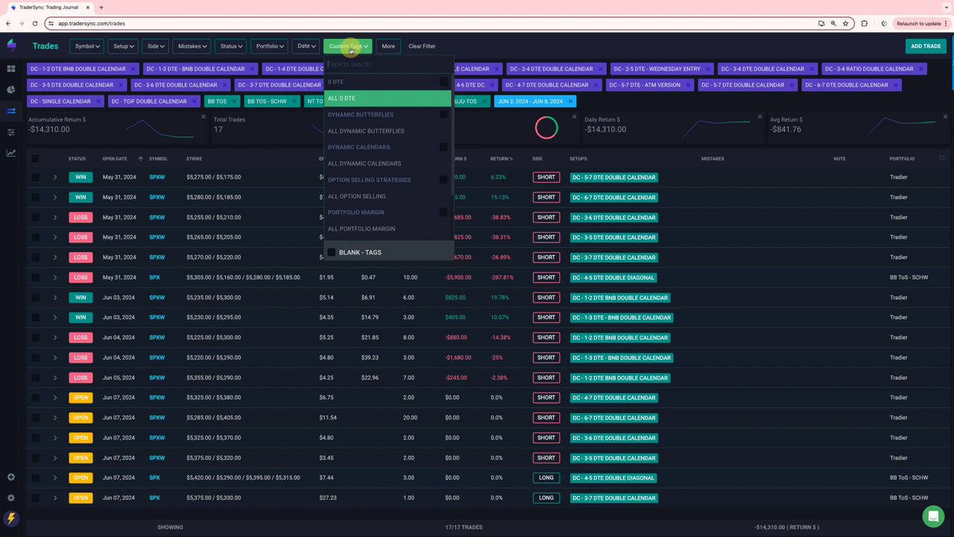
click(363, 185)
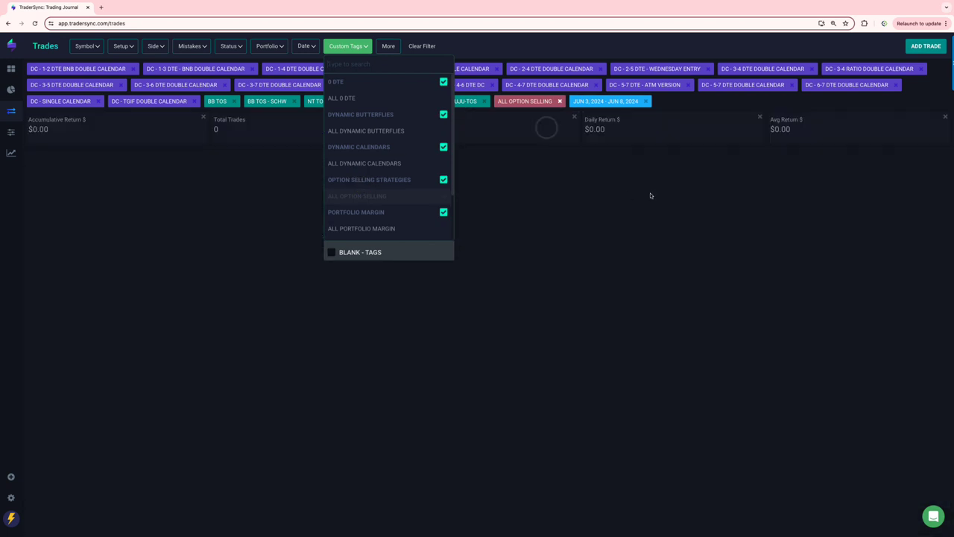
click(124, 47)
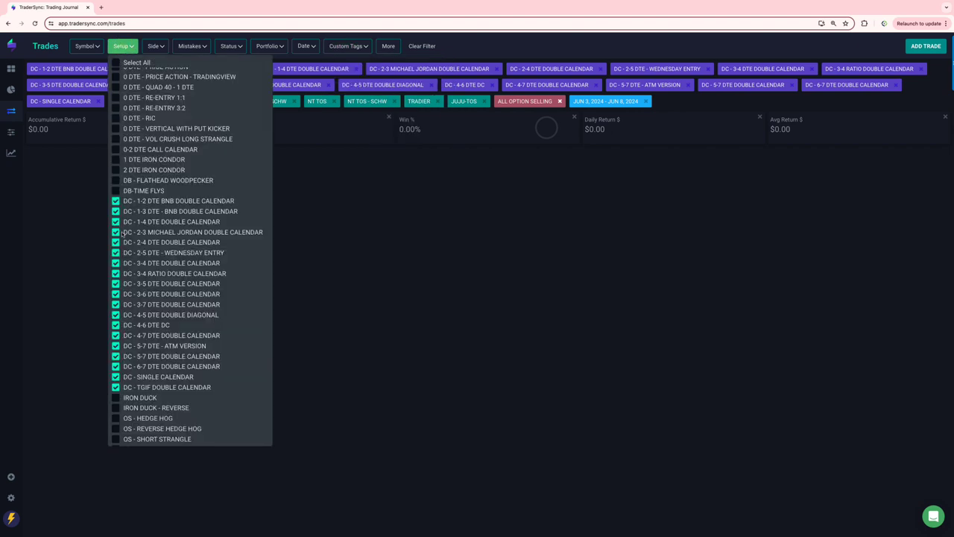
click(115, 200)
click(115, 211)
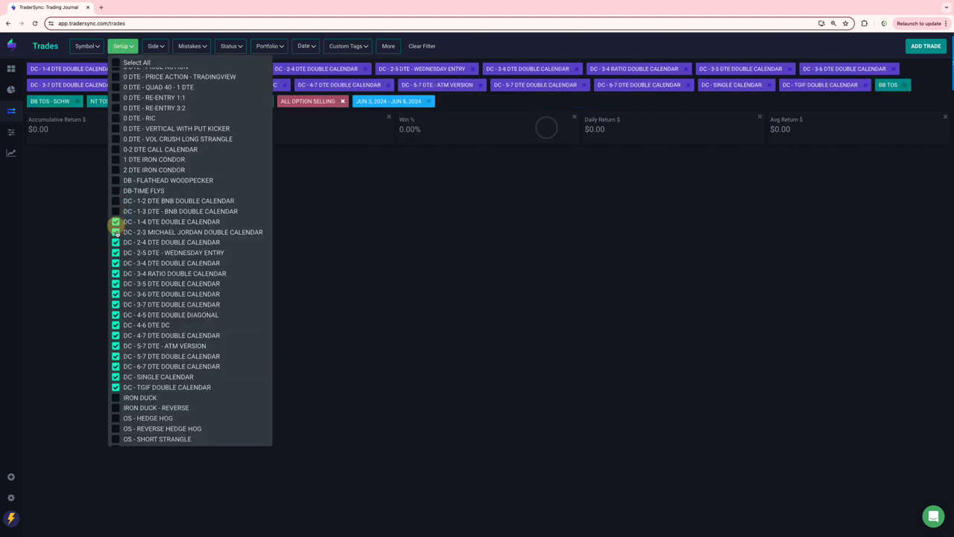
click(116, 222)
click(116, 234)
click(116, 243)
click(115, 253)
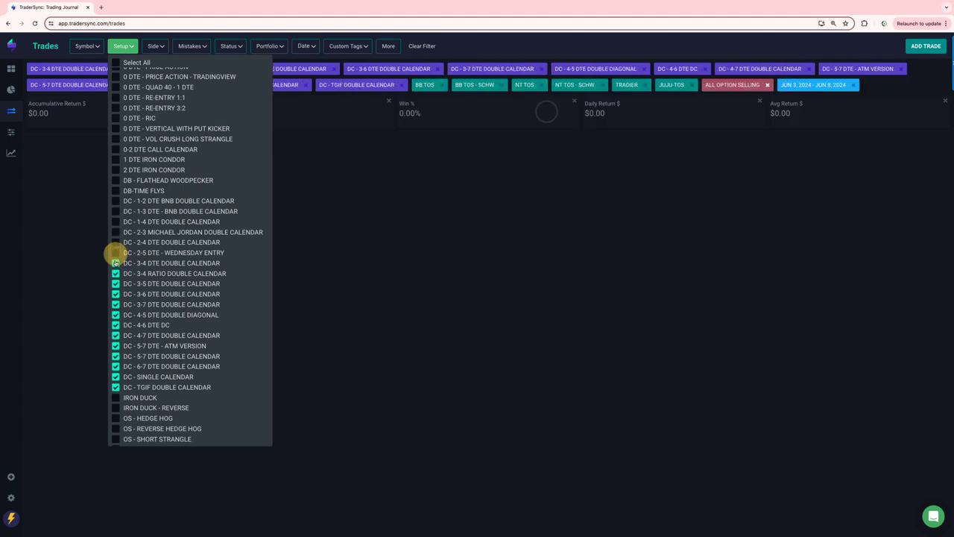
click(115, 263)
click(116, 273)
click(116, 284)
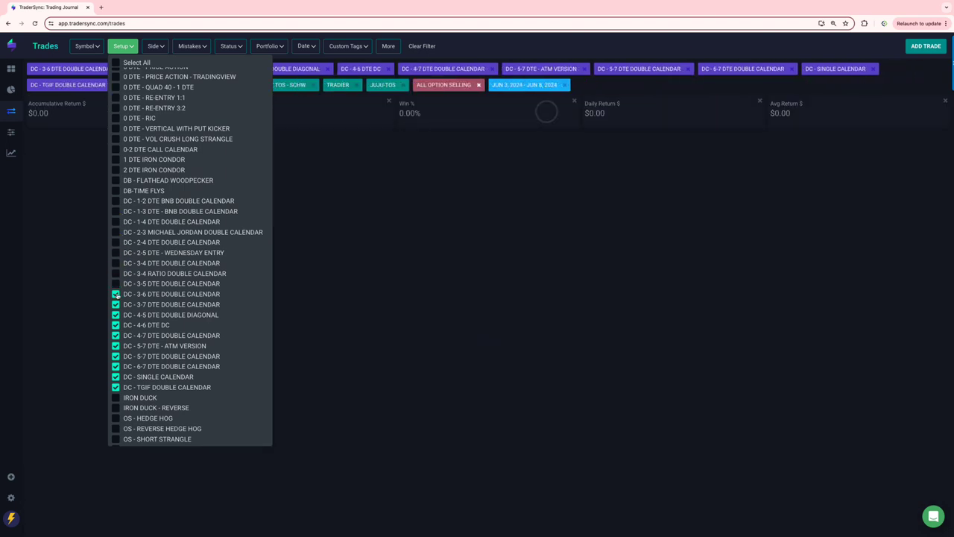
click(116, 294)
click(116, 304)
click(115, 315)
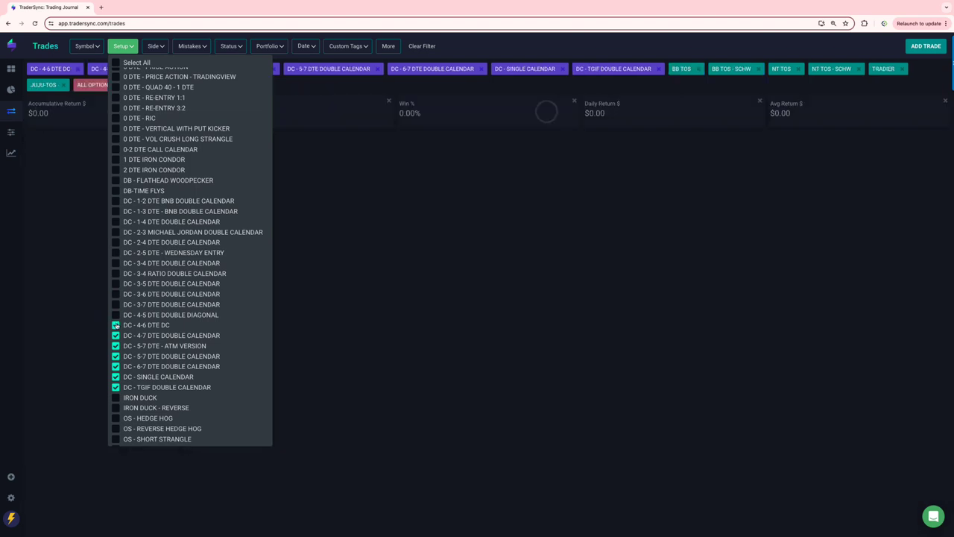
click(116, 325)
click(116, 336)
click(115, 346)
click(116, 356)
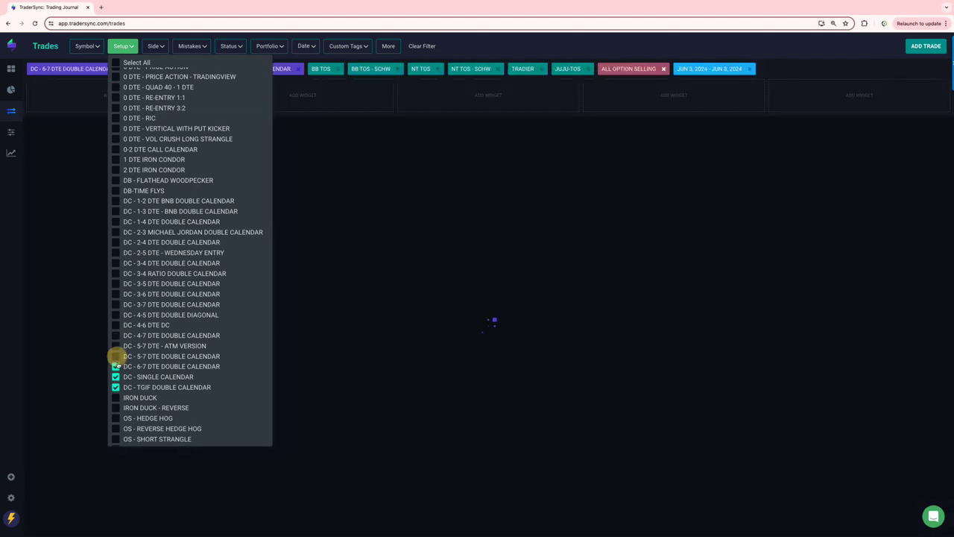
click(115, 366)
click(116, 376)
click(116, 387)
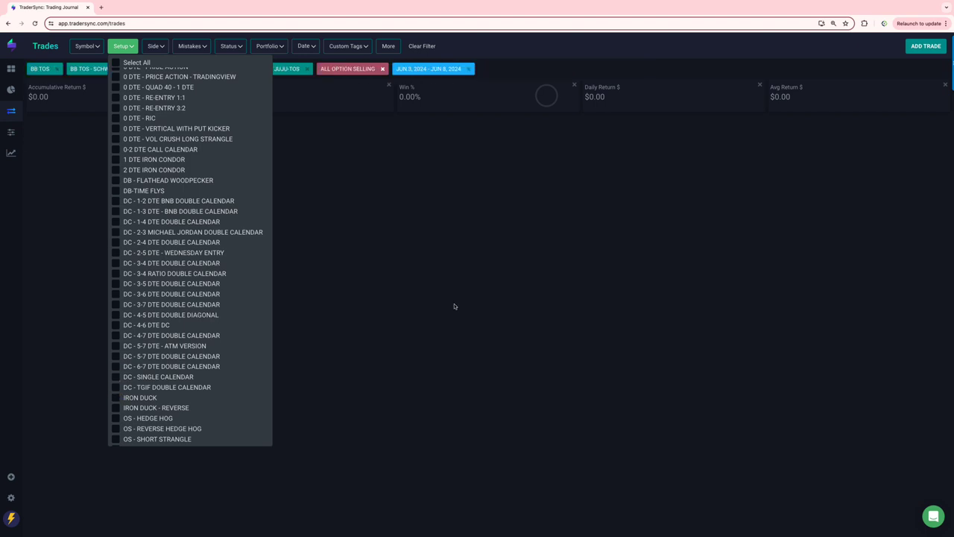
click(544, 311)
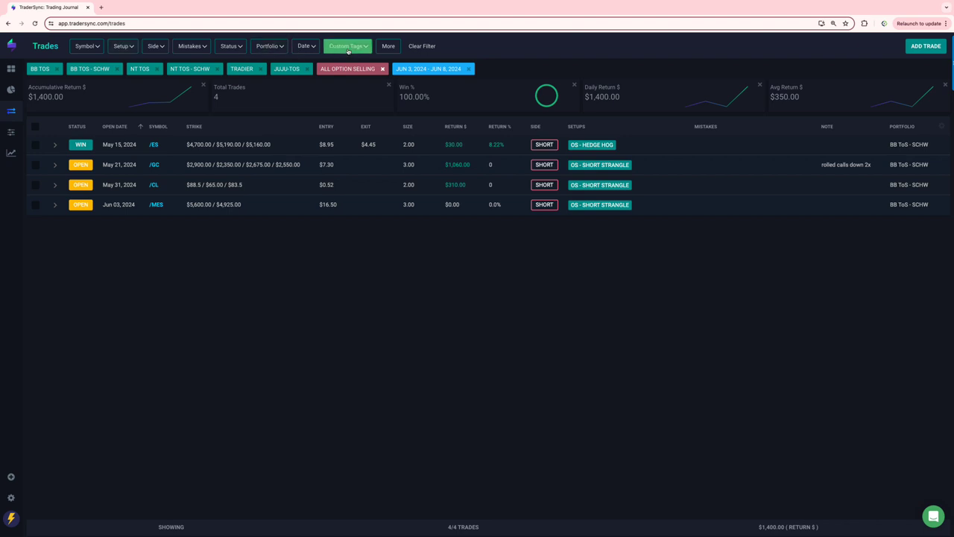
- Filter the trades to the PM - TIME FLY setup and remove the ALL OPTION SELLING tag
click(123, 46)
scroll(174, 279, down, 7)
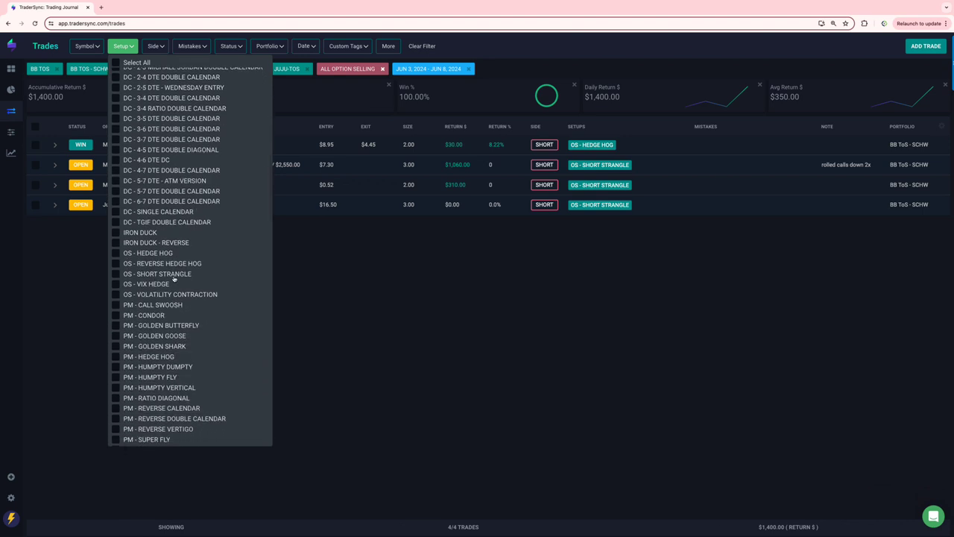
scroll(174, 281, down, 2)
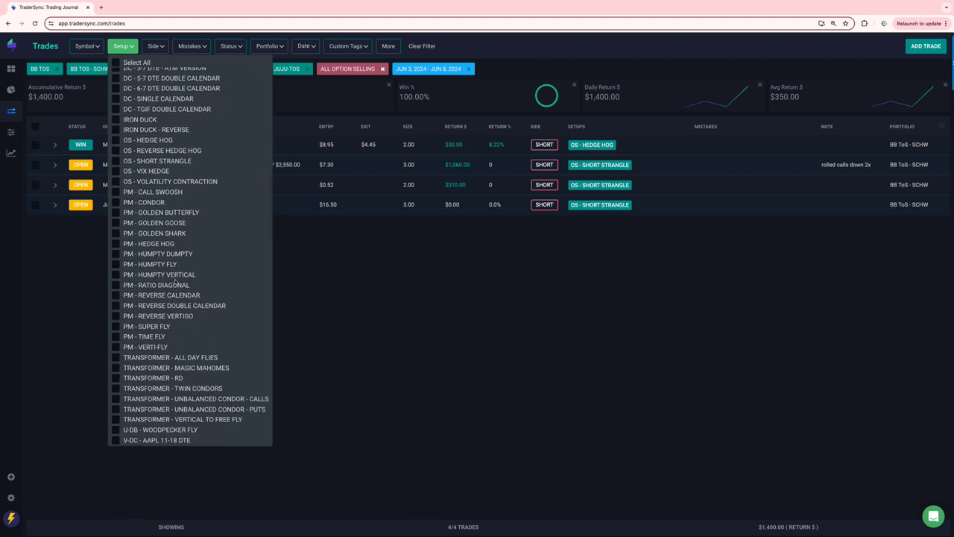
scroll(175, 282, down, 1)
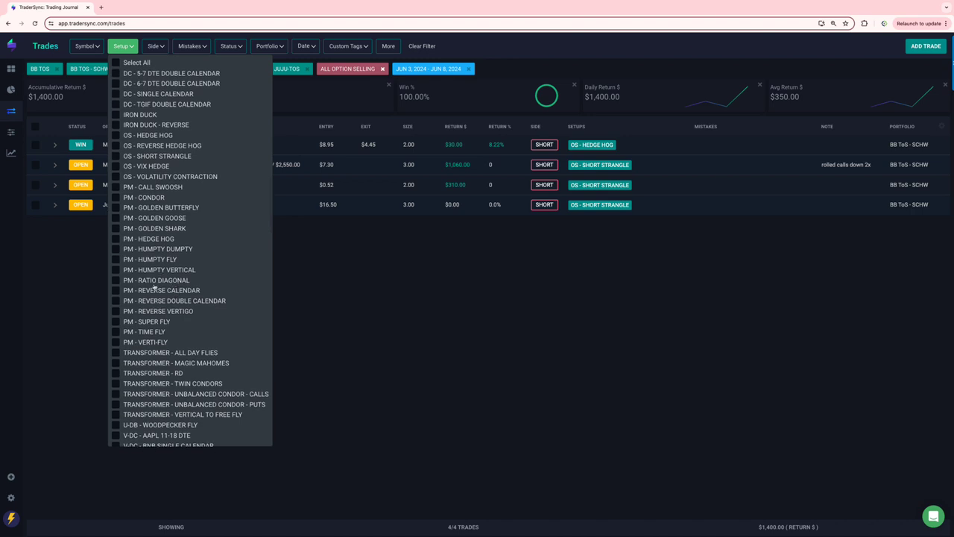
click(116, 333)
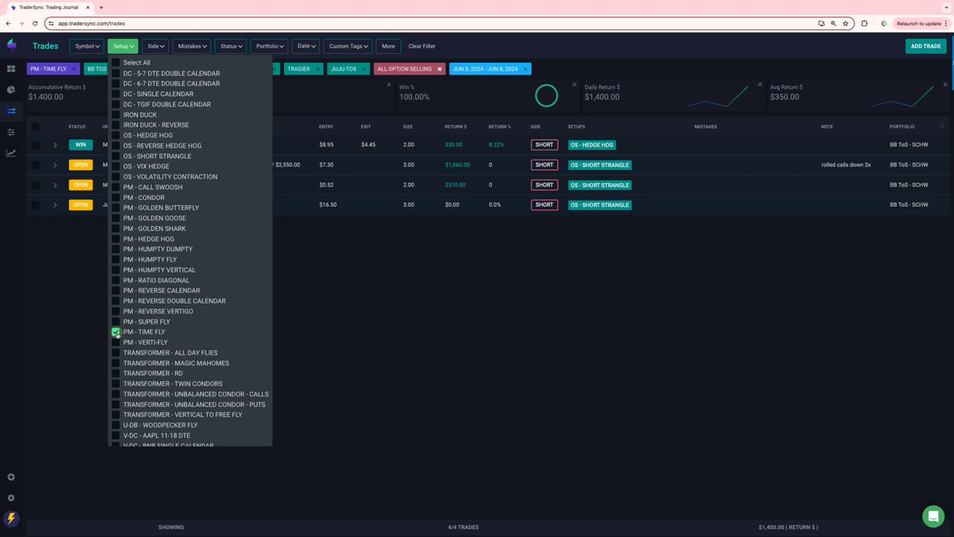
click(439, 68)
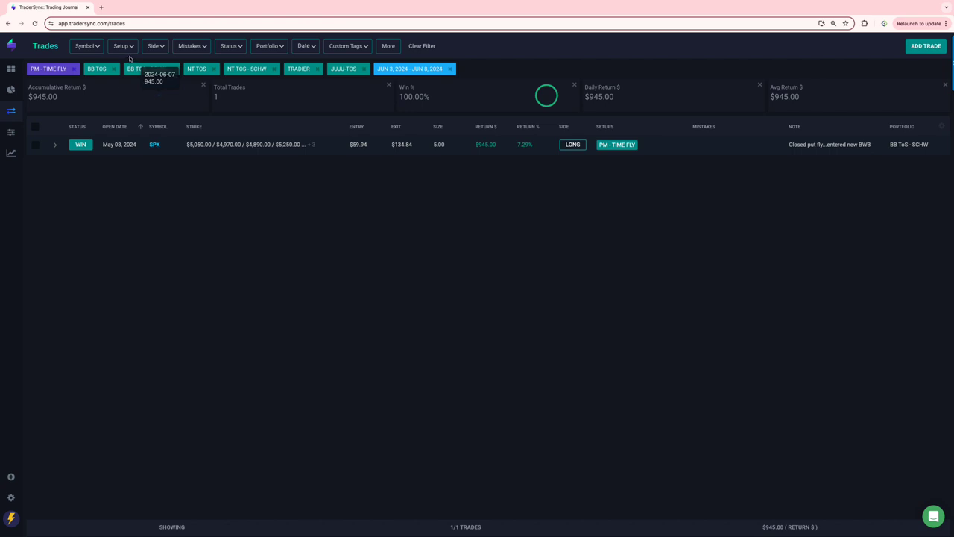
- Filter the trades by the ALL TRANSFORMERS custom tag and remove the PM - TIME FLY setup
click(346, 48)
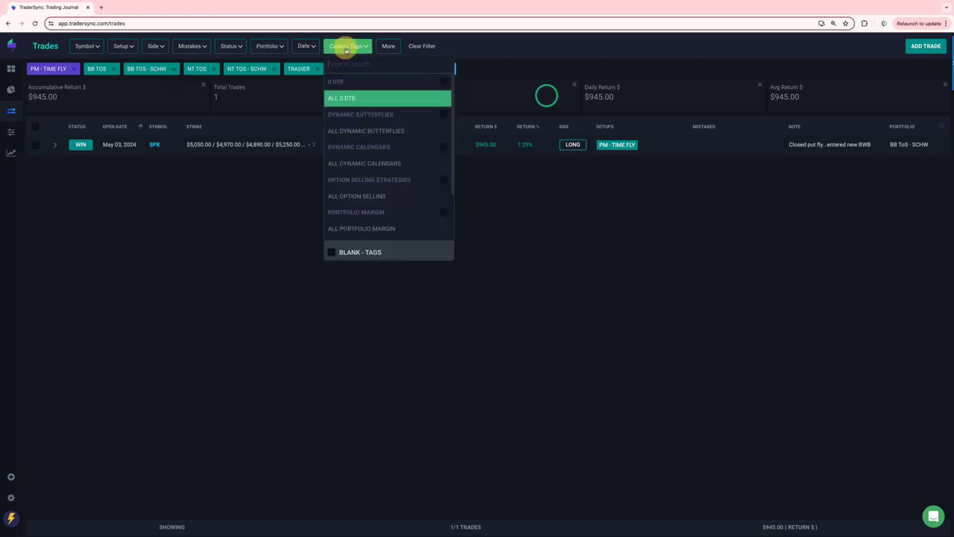
scroll(362, 147, down, 2)
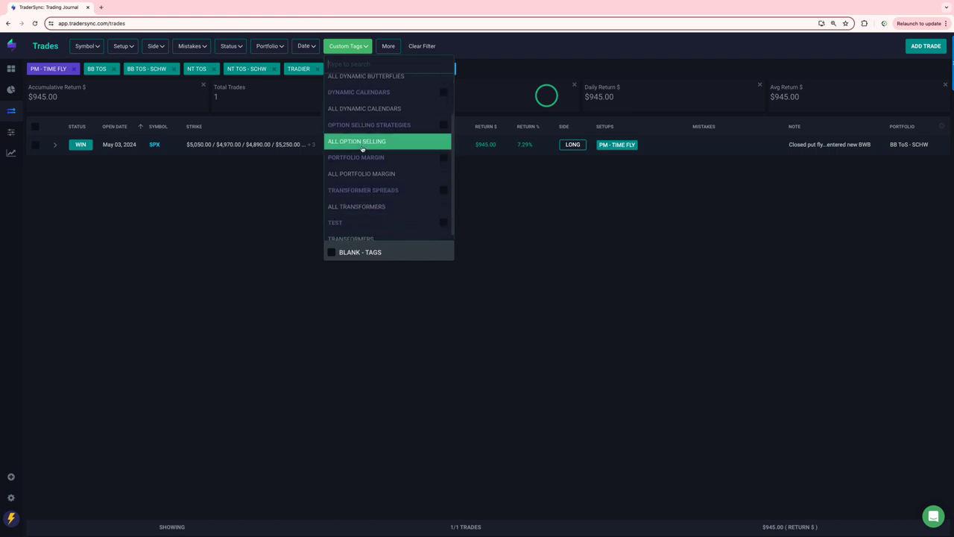
click(370, 191)
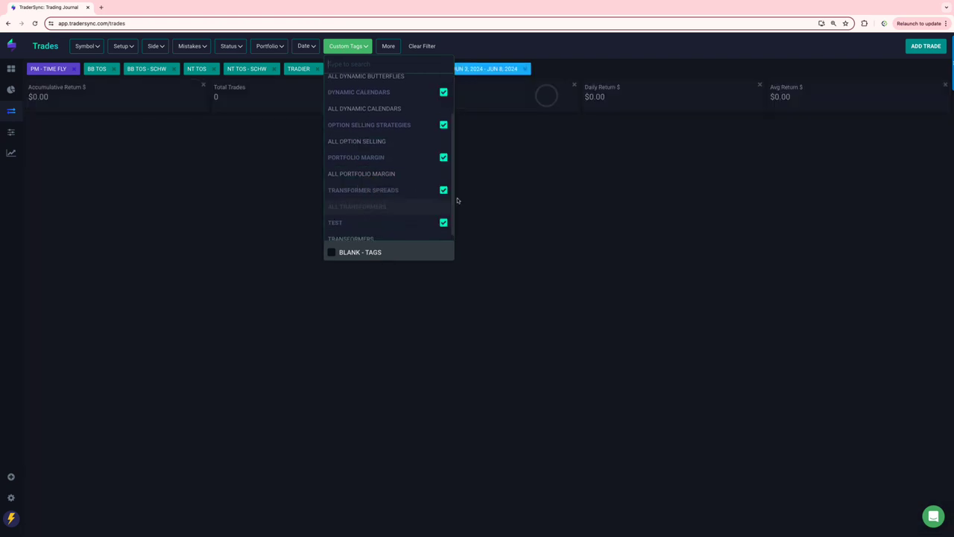
click(73, 68)
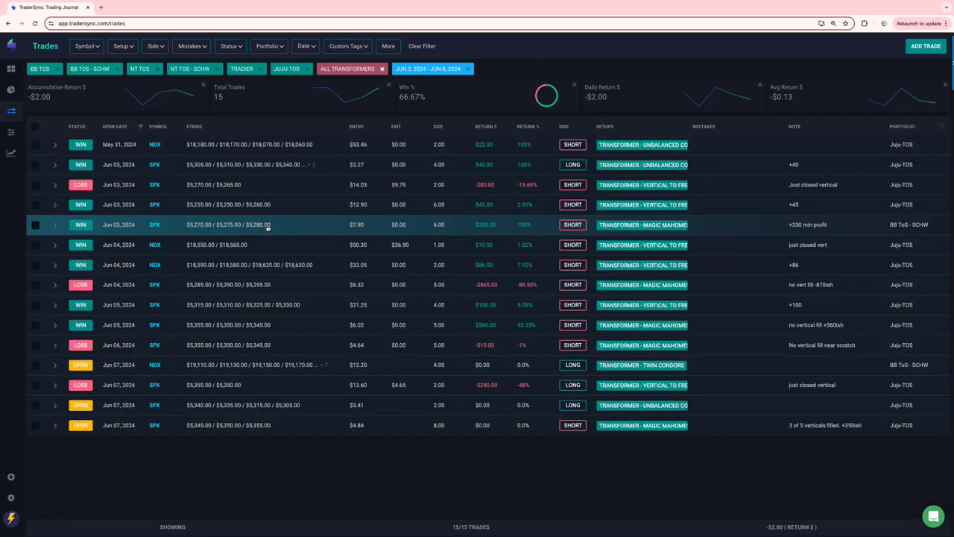